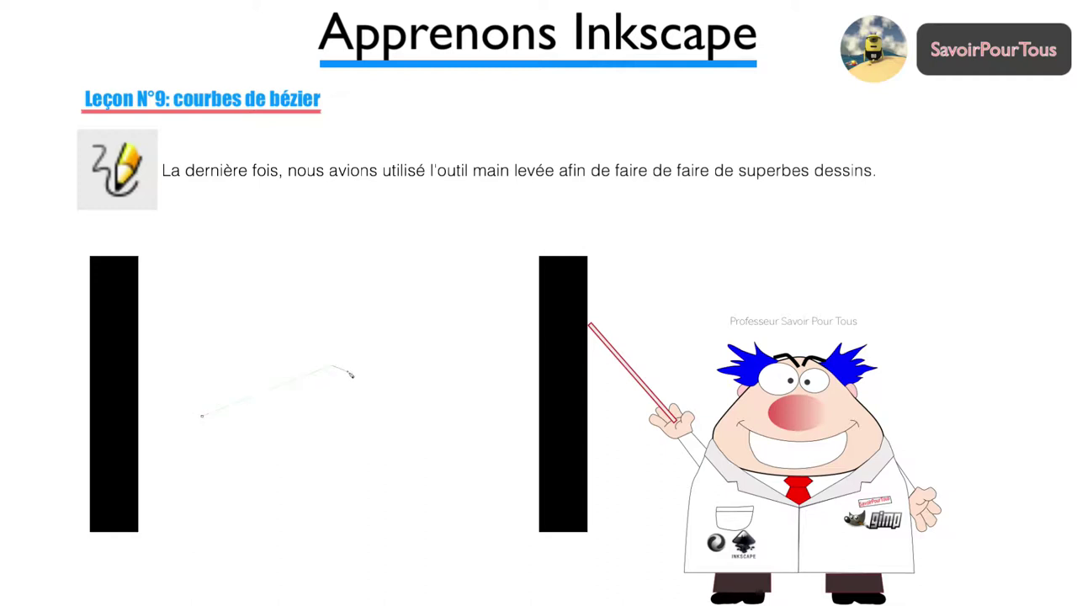
Step: Bend the line into a downward curve and continue the path with a second curved segment
{"action": "key", "text": "Return"}
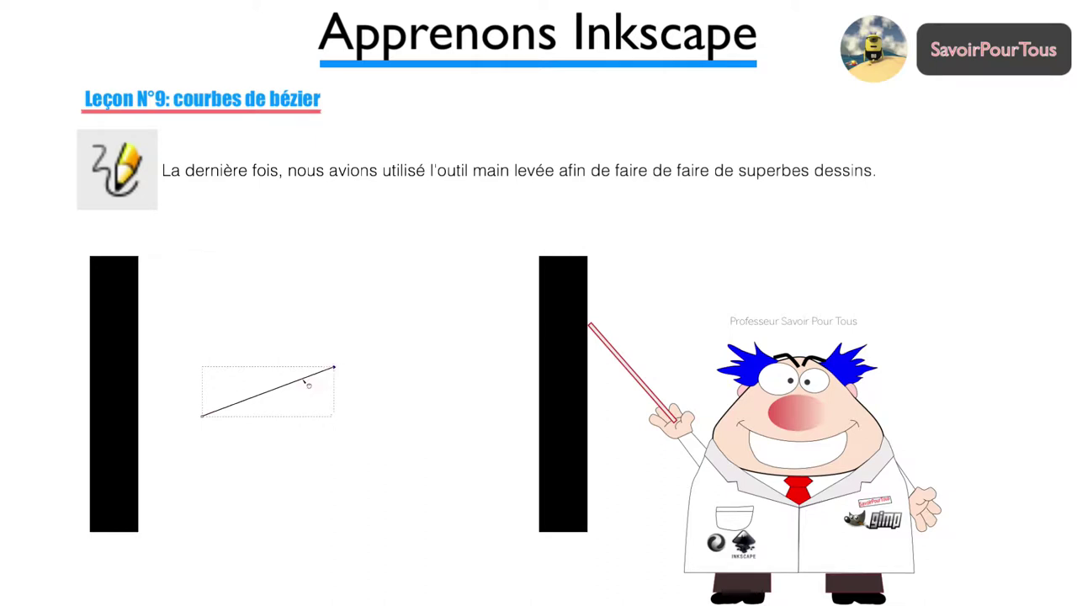
{"action": "left_click_drag", "start_coordinate": [308, 376], "coordinate": [327, 420]}
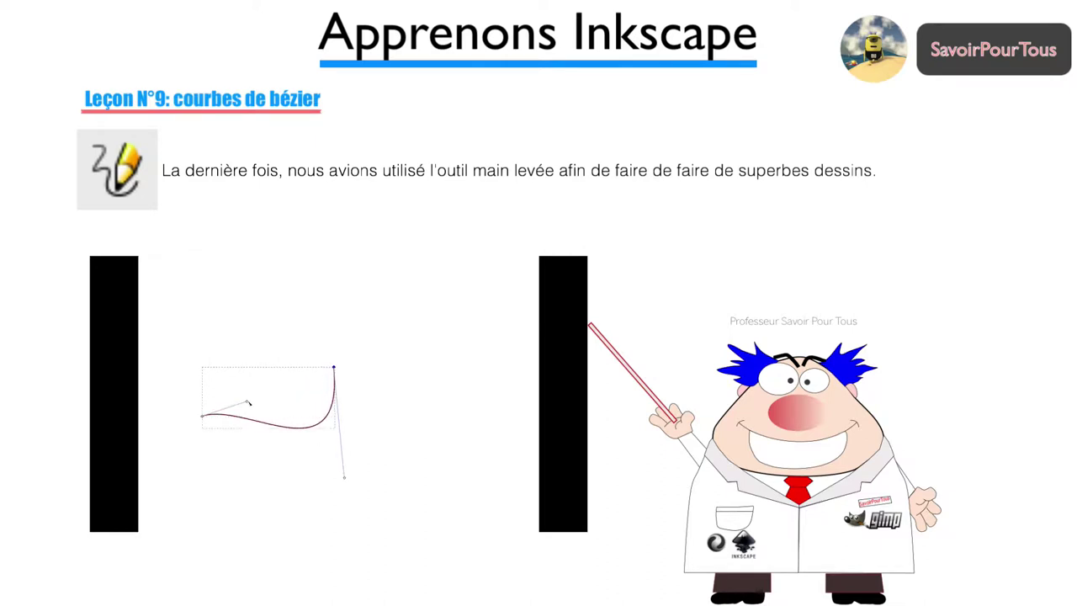
{"action": "key", "text": "ctrl+z"}
{"action": "left_click", "coordinate": [336, 368]}
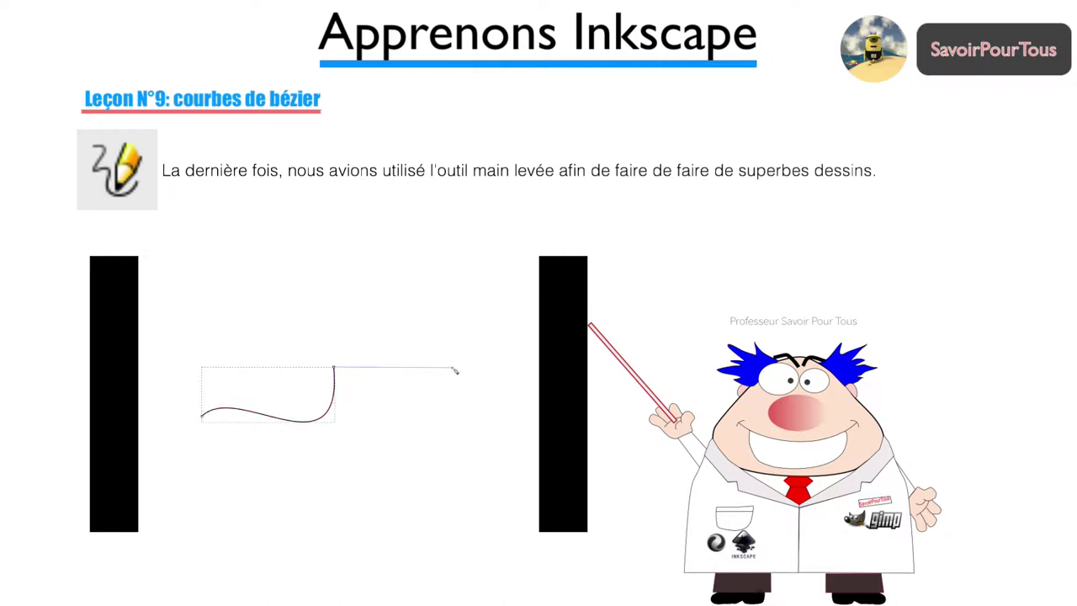
{"action": "left_click_drag", "start_coordinate": [454, 372], "coordinate": [456, 453]}
Step: Add a rounding node, close the shape on its start point, and flatten the bottom bulge
{"action": "left_click_drag", "start_coordinate": [338, 505], "coordinate": [255, 484]}
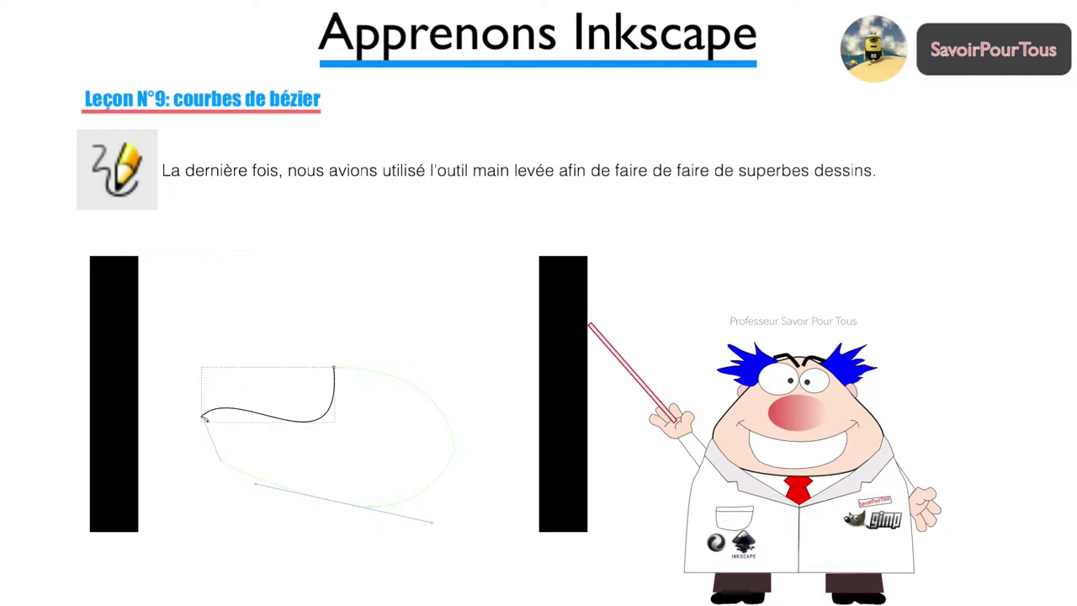
{"action": "left_click", "coordinate": [203, 417]}
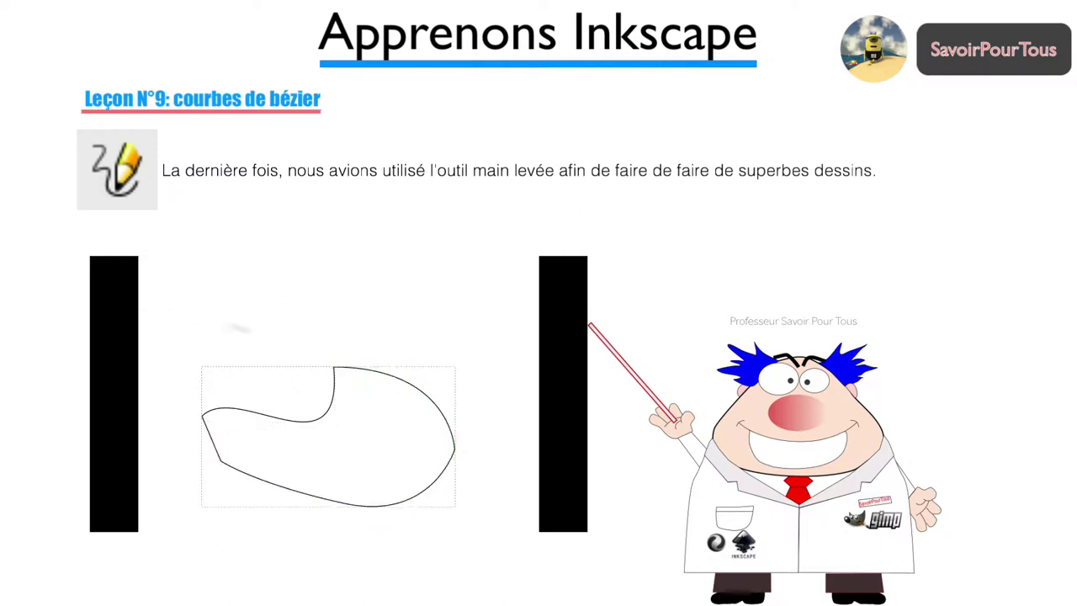
{"action": "left_click_drag", "start_coordinate": [311, 500], "coordinate": [263, 480]}
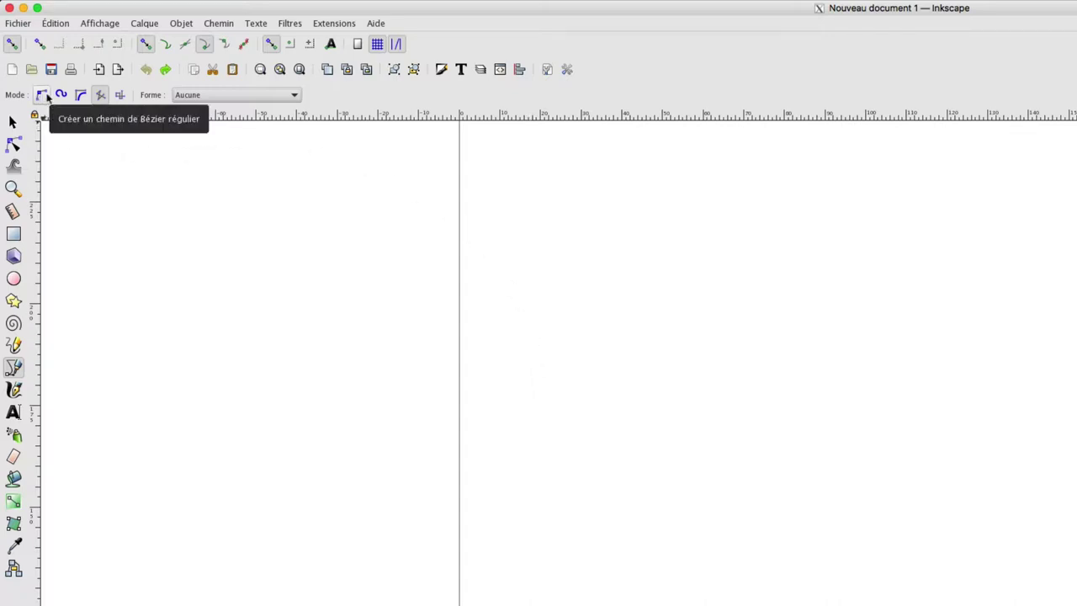
Step: In regular Bézier mode, draw a closed four-cornered path at the lower right of the page
{"action": "left_click", "coordinate": [98, 95]}
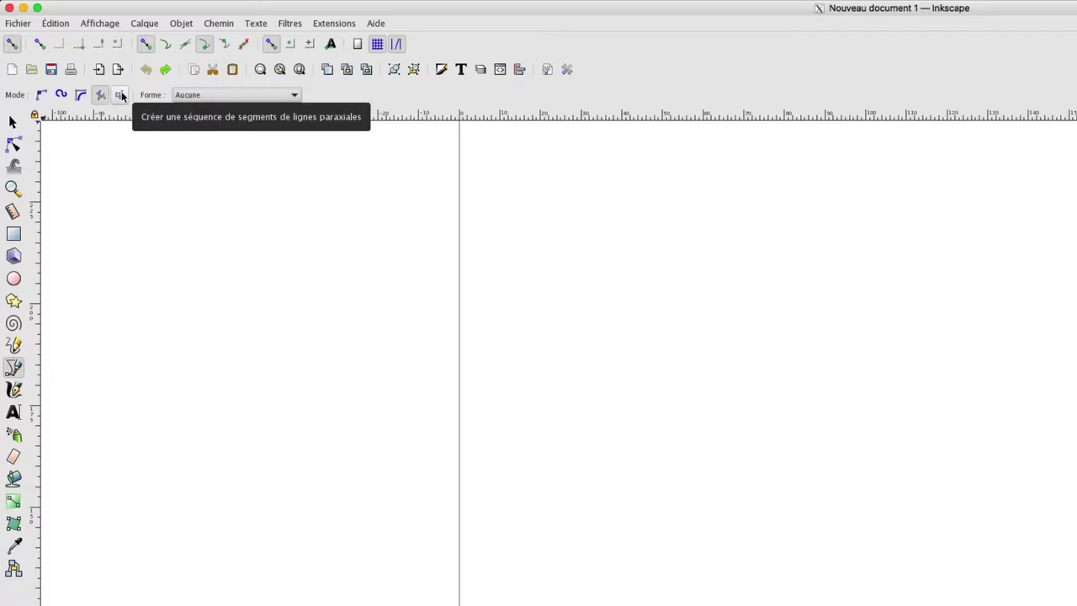
{"action": "left_click", "coordinate": [41, 95]}
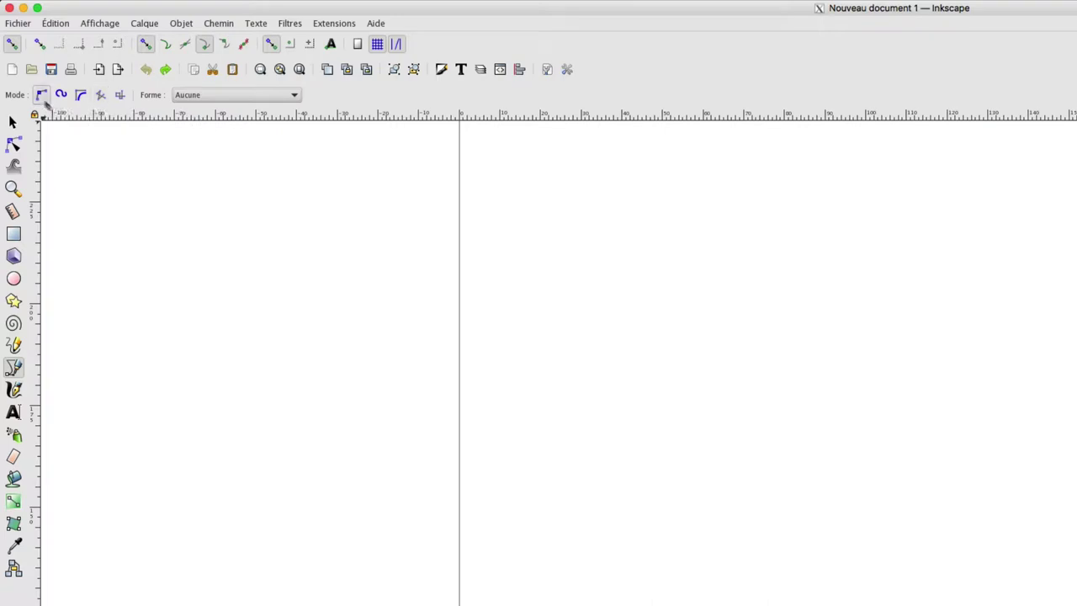
{"action": "left_click", "coordinate": [657, 361]}
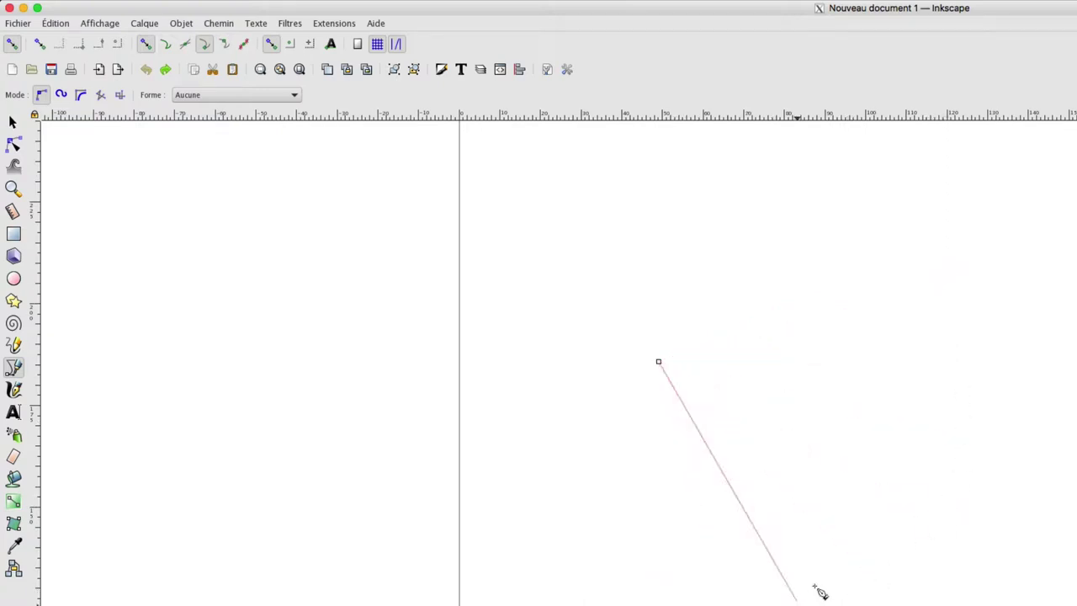
{"action": "left_click", "coordinate": [917, 380], "text": "ctrl"}
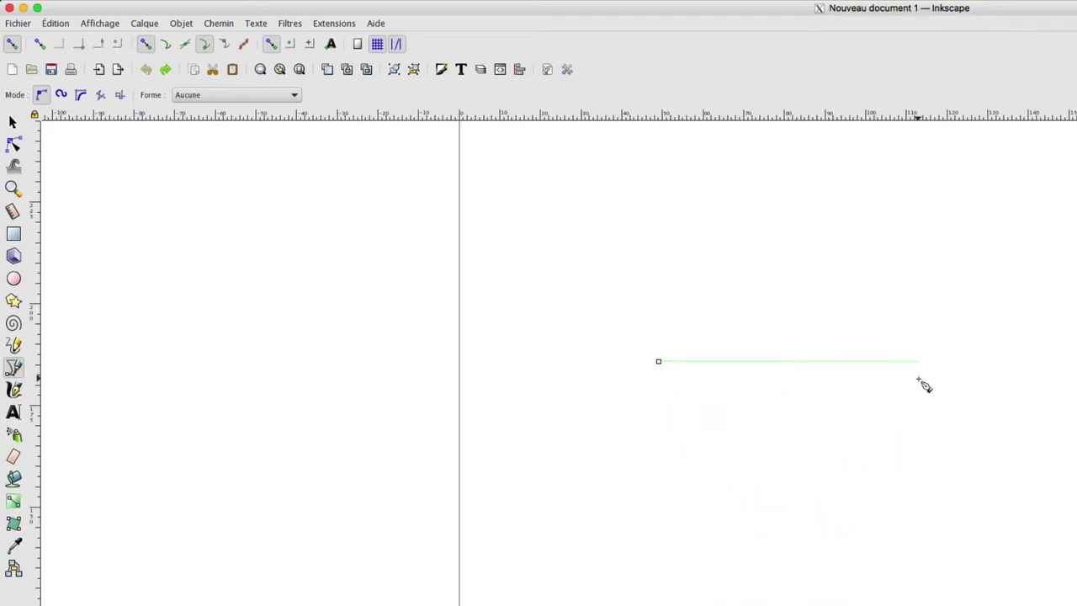
{"action": "left_click", "coordinate": [917, 551], "text": "ctrl"}
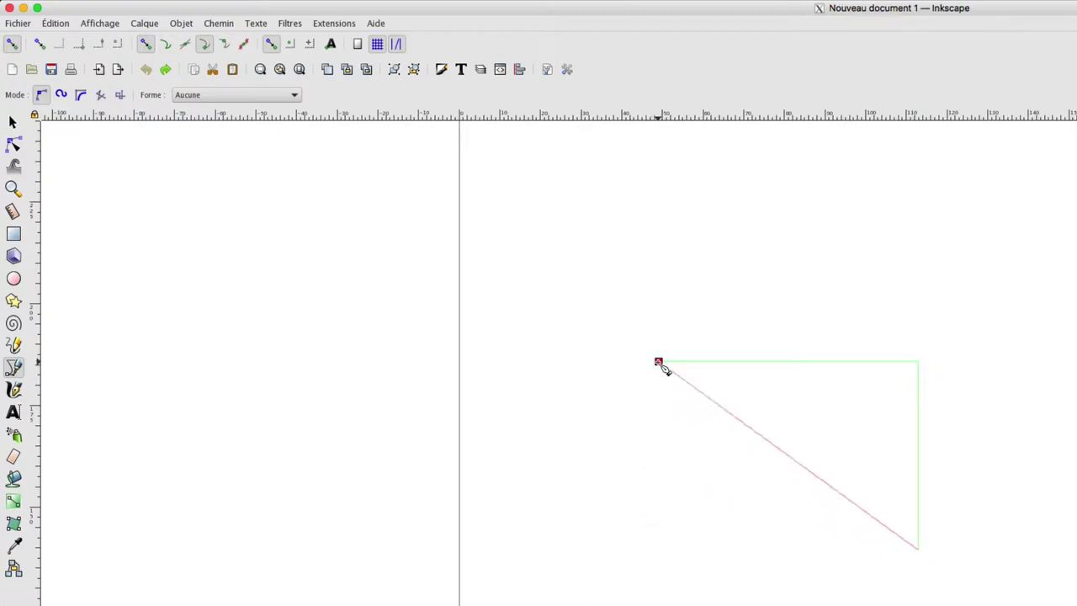
{"action": "left_click", "coordinate": [649, 549]}
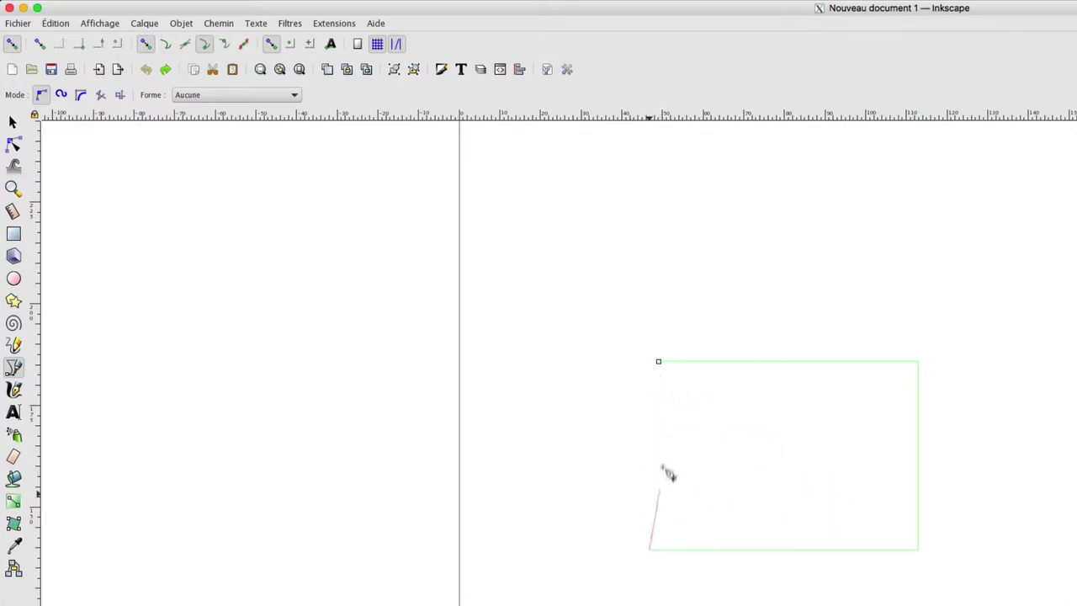
{"action": "left_click", "coordinate": [661, 363]}
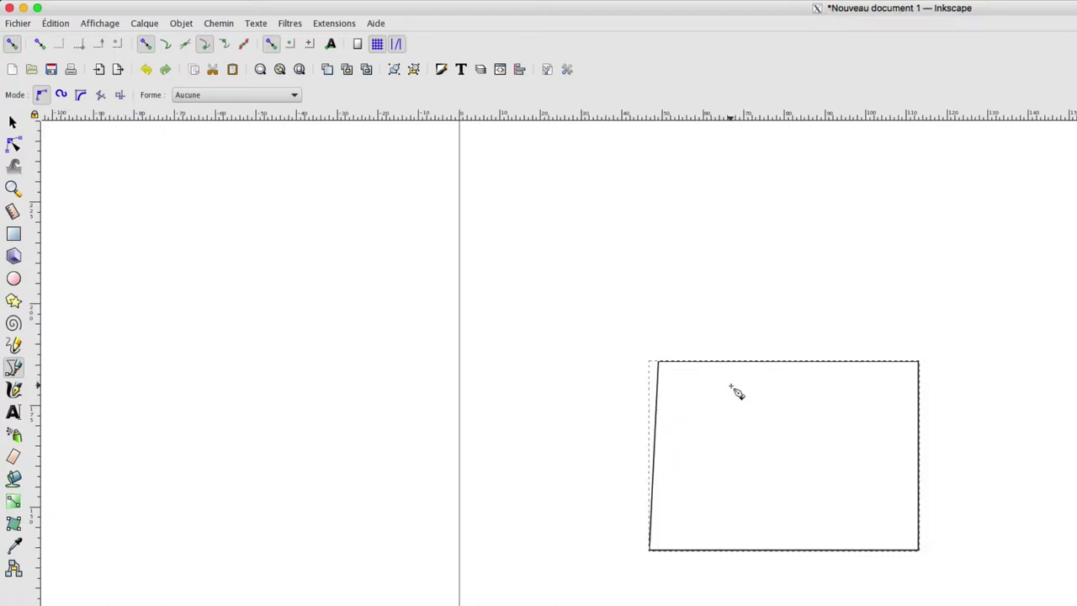
{"action": "left_click", "coordinate": [780, 308]}
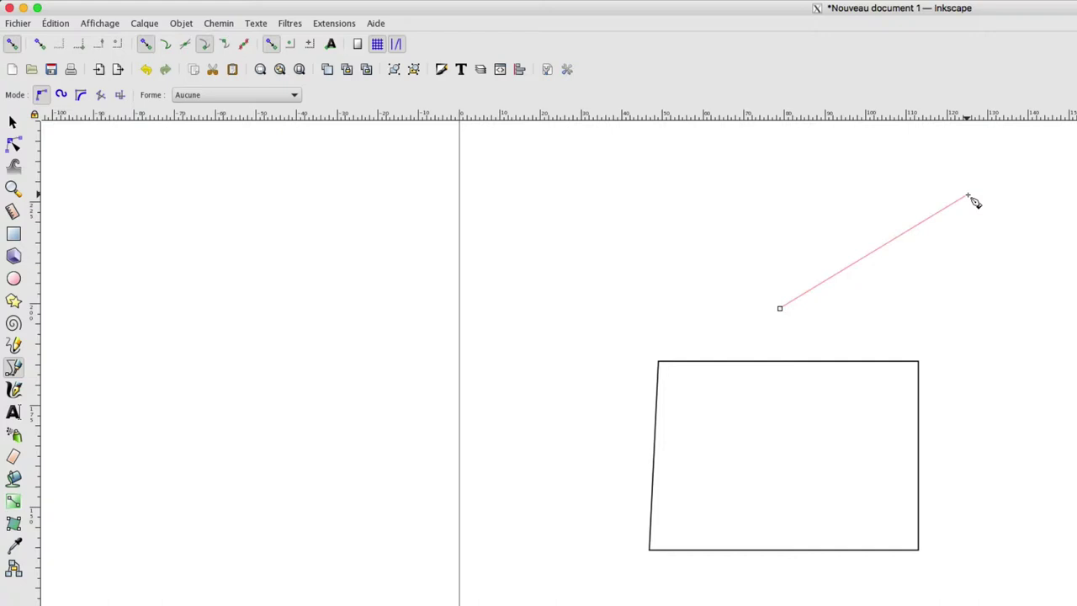
Step: Curve the new path into an arc, fix its right end, and close it into a dome
{"action": "left_click_drag", "start_coordinate": [967, 195], "coordinate": [1060, 243]}
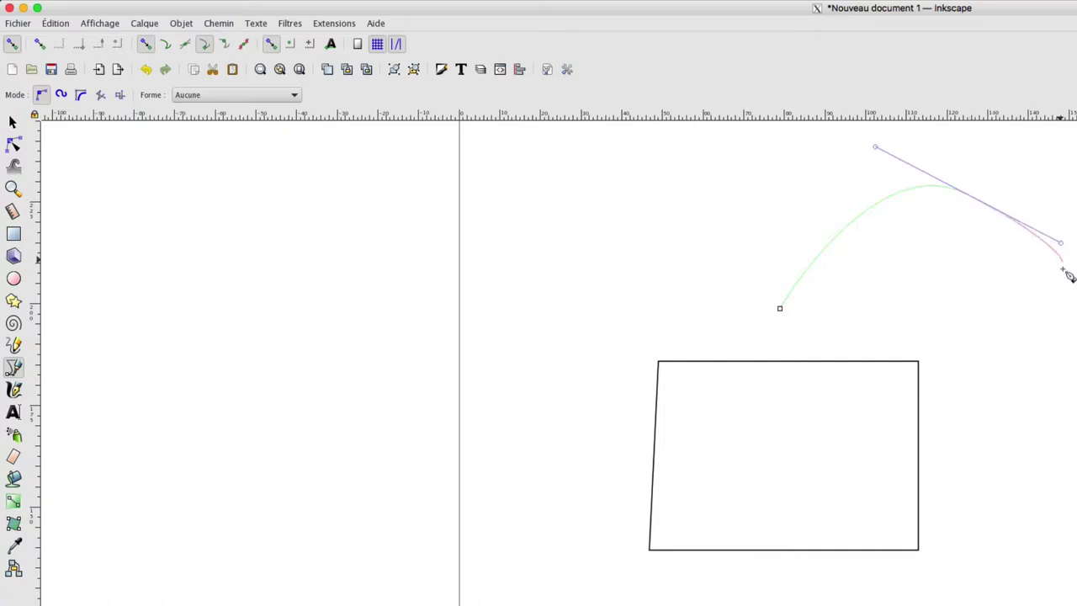
{"action": "left_click", "coordinate": [1055, 328]}
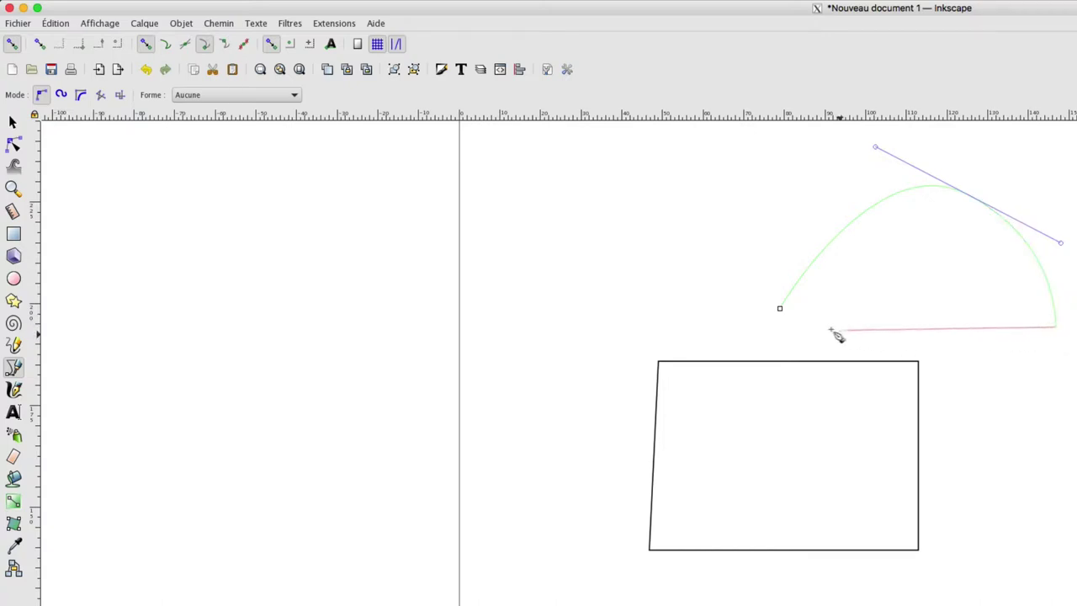
{"action": "left_click", "coordinate": [779, 307]}
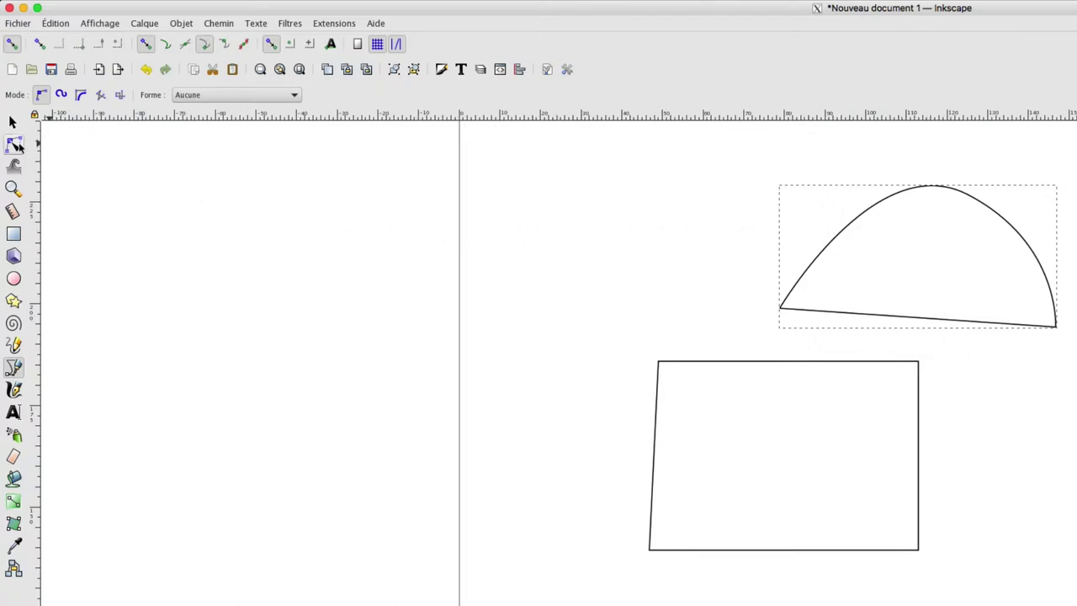
{"action": "left_click", "coordinate": [15, 147]}
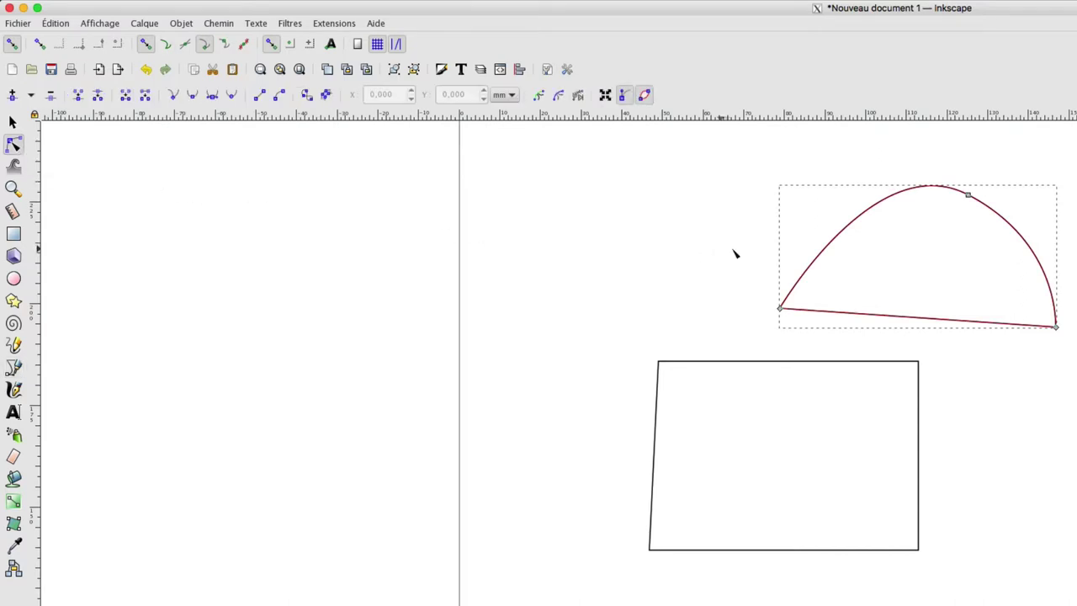
Step: Select the dome's bottom-right node and toggle the outline and handle display
{"action": "left_click", "coordinate": [1056, 327]}
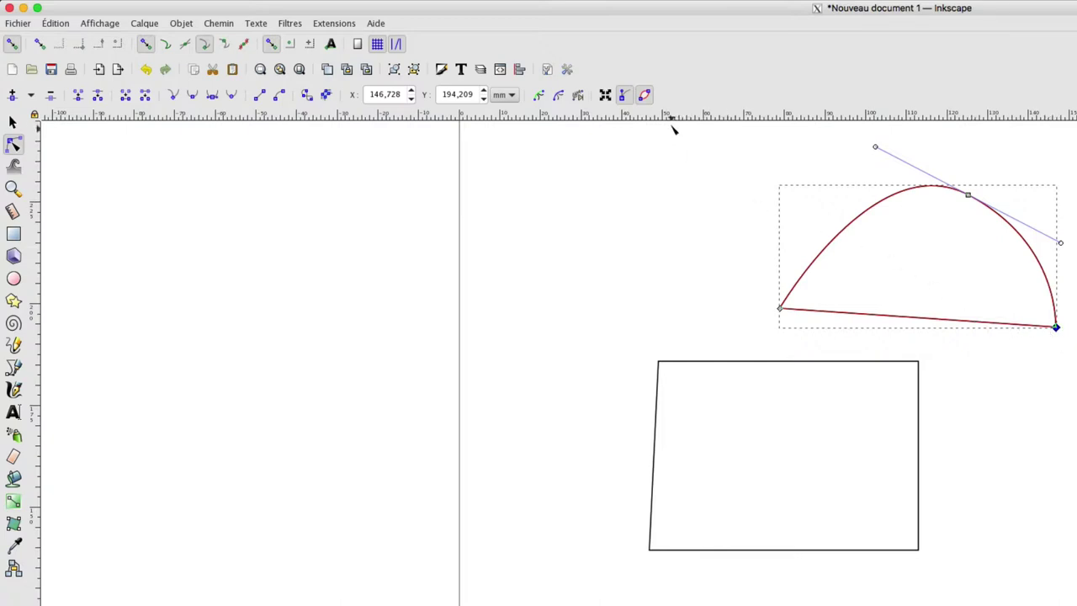
{"action": "left_click", "coordinate": [646, 96]}
{"action": "left_click", "coordinate": [623, 96]}
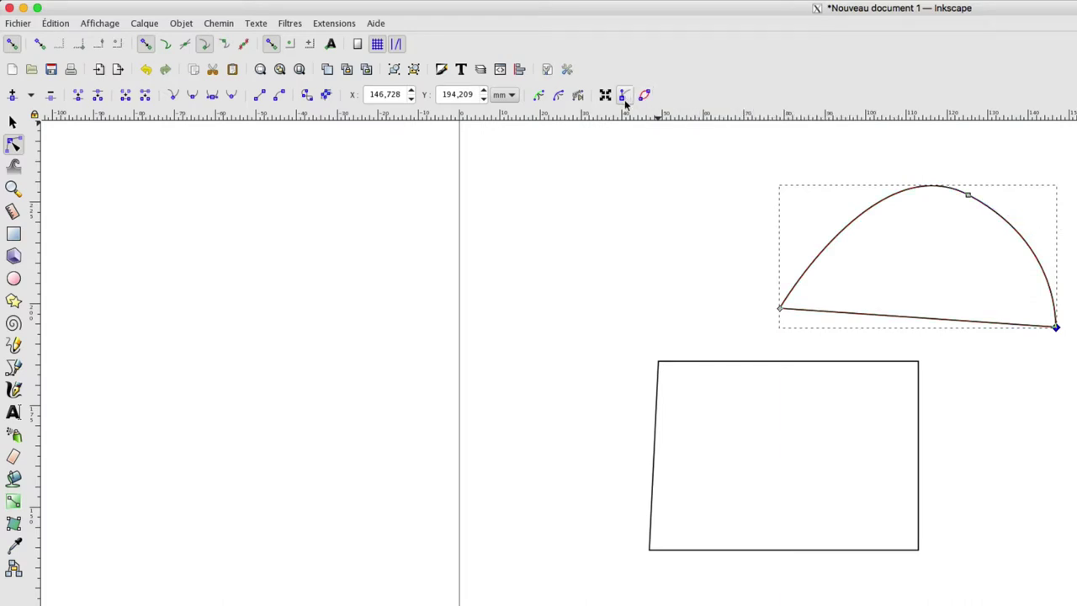
{"action": "left_click", "coordinate": [644, 95]}
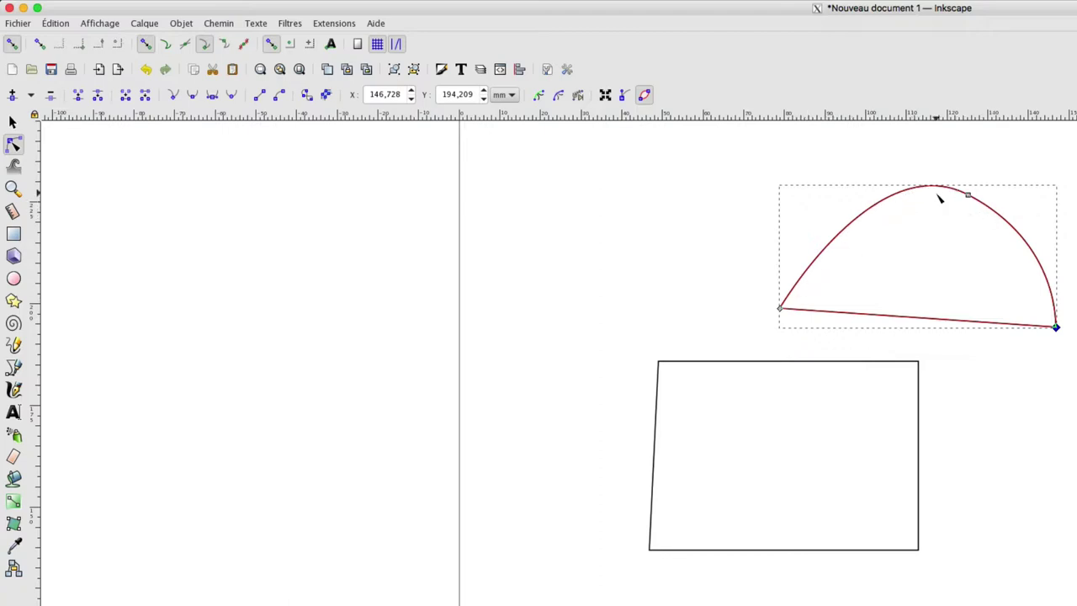
Step: Raise the dome's stroke width in Fill and Stroke from 0.265 mm to about 1.165 mm
{"action": "left_click", "coordinate": [898, 143]}
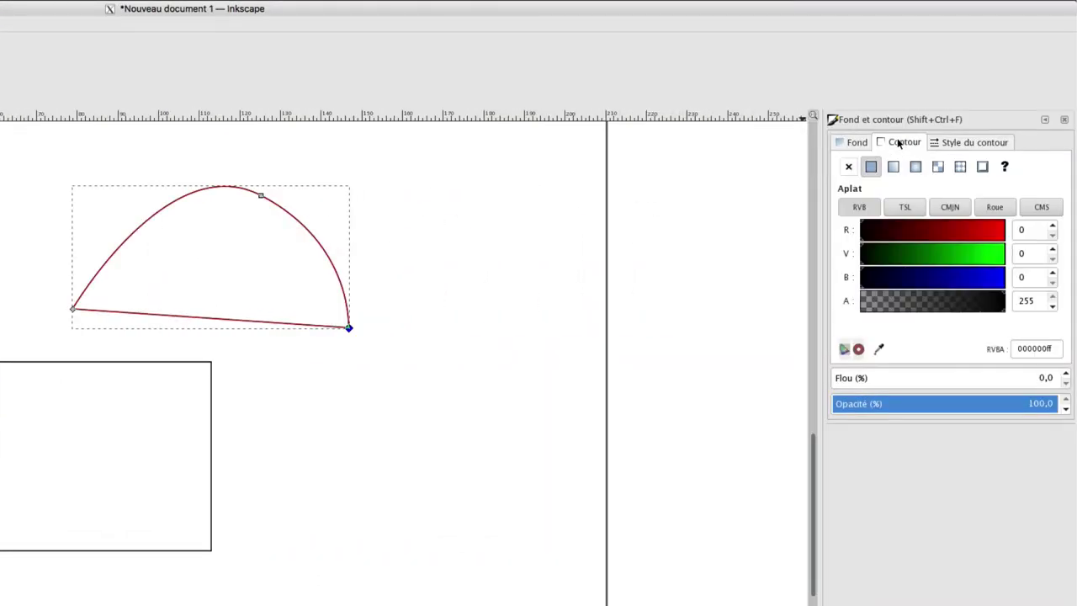
{"action": "left_click", "coordinate": [953, 144]}
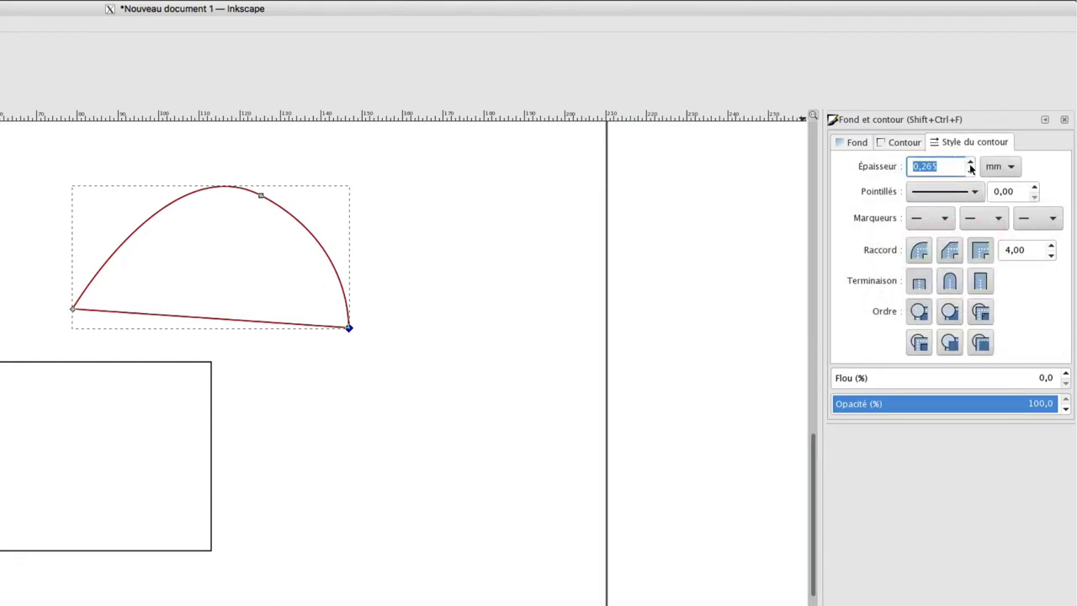
{"action": "left_click", "coordinate": [970, 163]}
{"action": "left_click", "coordinate": [970, 163]}
{"action": "left_click", "coordinate": [969, 166]}
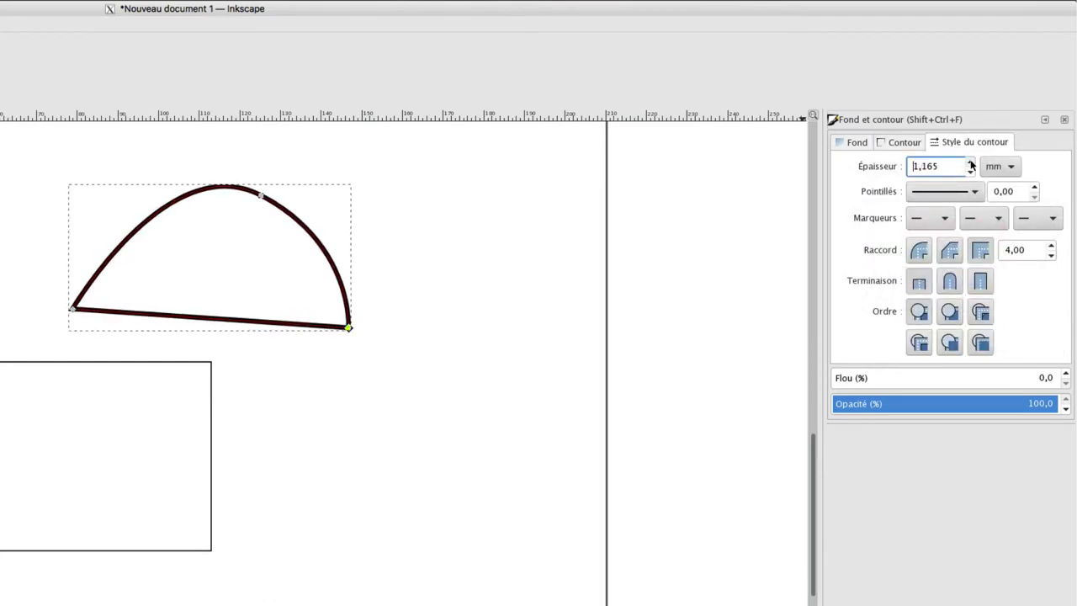
{"action": "left_click", "coordinate": [970, 166]}
{"action": "left_click", "coordinate": [969, 166]}
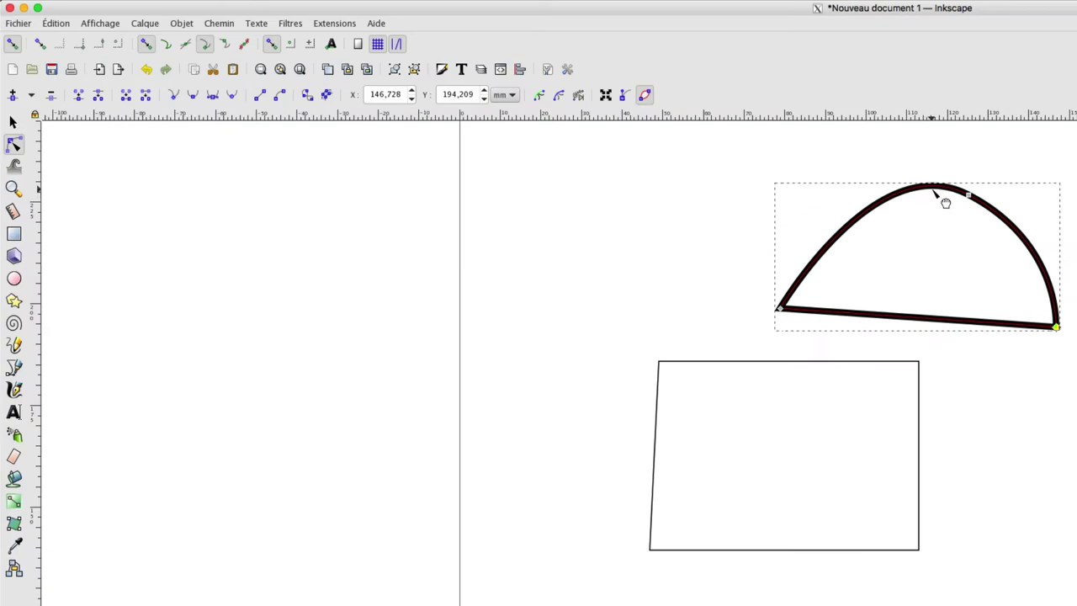
Step: Drag the Bézier handles so the dome's bottom sags downward and its upper-right bulges outward
{"action": "left_click", "coordinate": [623, 95]}
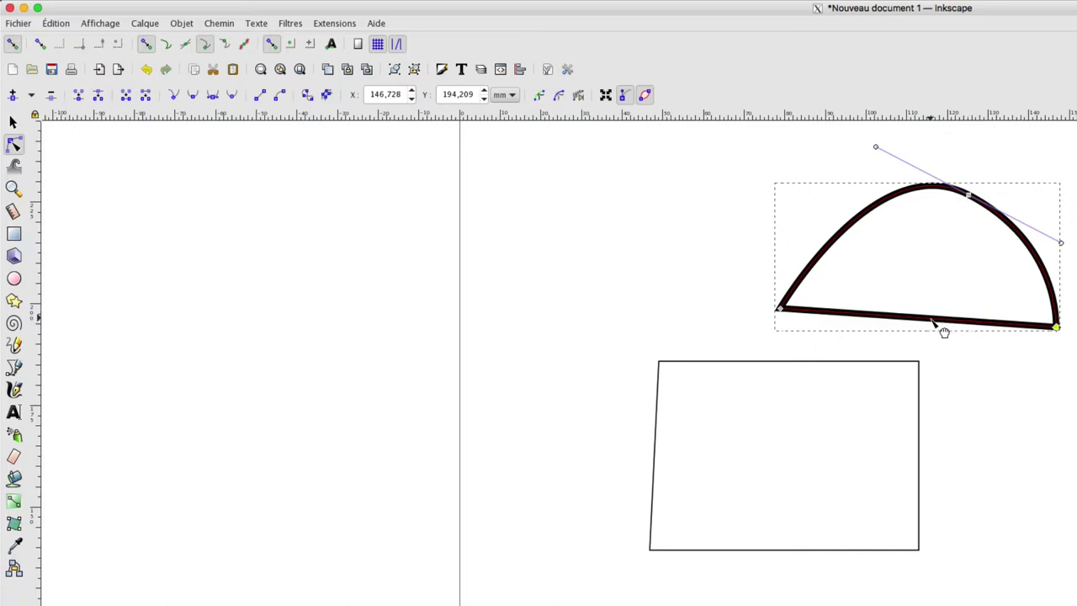
{"action": "left_click_drag", "start_coordinate": [936, 324], "coordinate": [931, 344]}
{"action": "left_click_drag", "start_coordinate": [931, 366], "coordinate": [935, 373]}
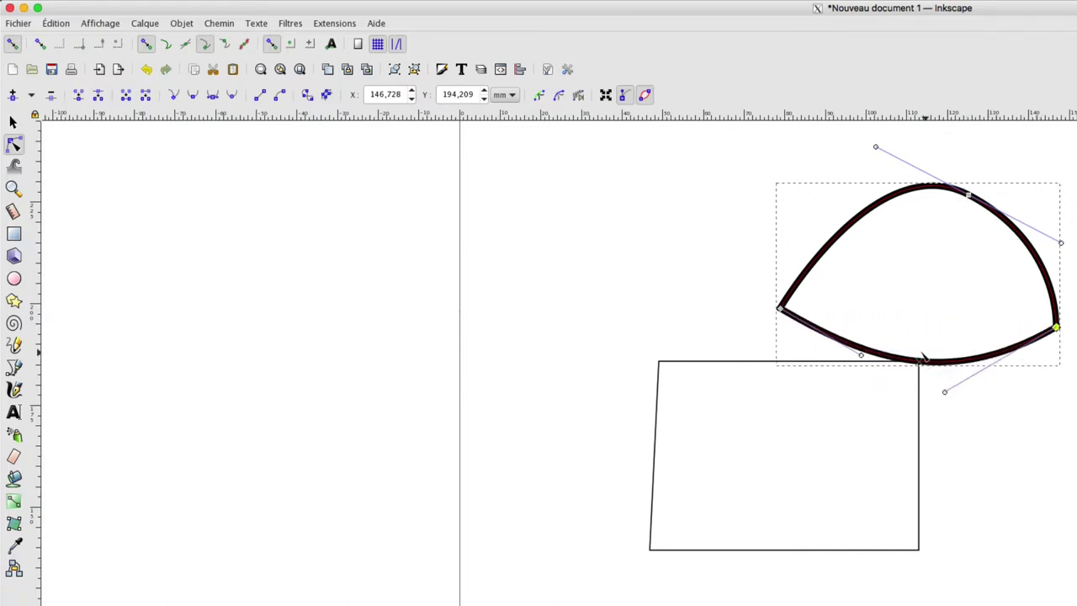
{"action": "left_click_drag", "start_coordinate": [945, 394], "coordinate": [1018, 401]}
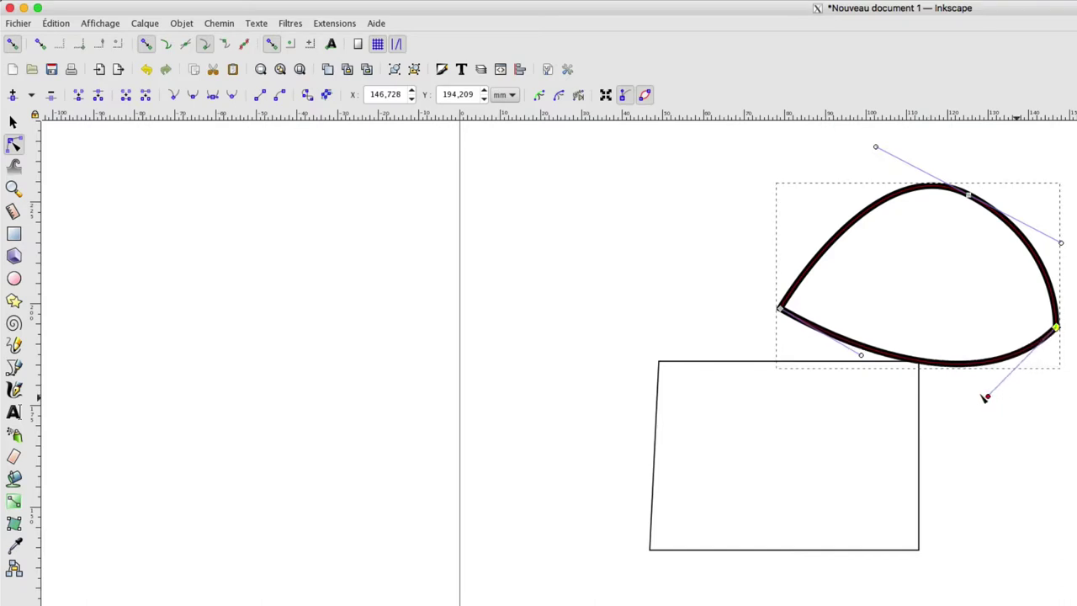
{"action": "left_click_drag", "start_coordinate": [1018, 401], "coordinate": [965, 390]}
{"action": "mouse_move", "coordinate": [861, 357]}
{"action": "left_mouse_down"}
{"action": "mouse_move", "coordinate": [871, 367]}
{"action": "mouse_move", "coordinate": [830, 372]}
{"action": "left_mouse_up"}
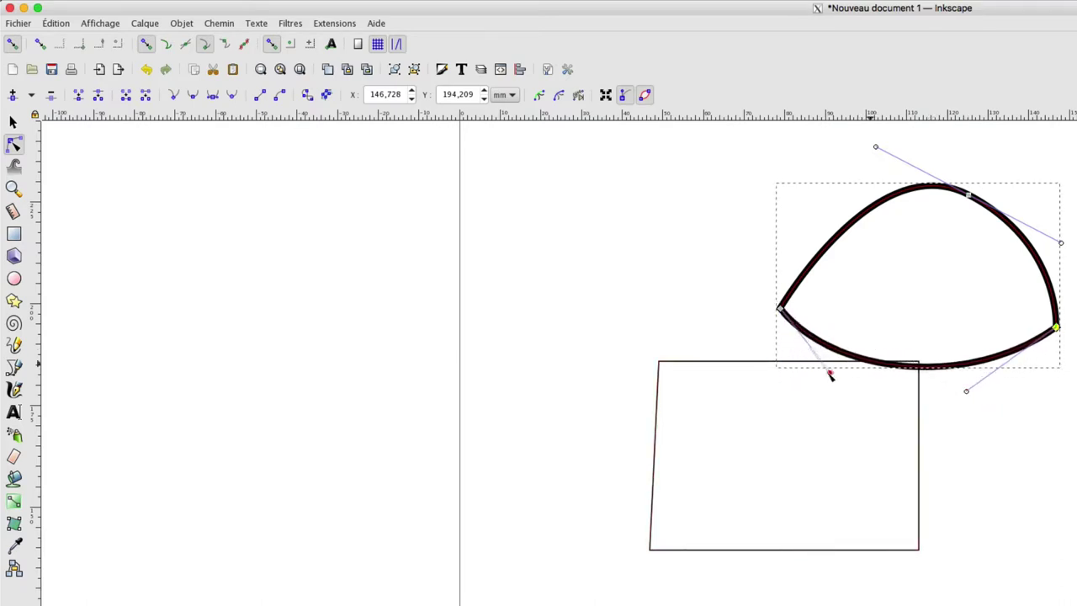
{"action": "left_click_drag", "start_coordinate": [1061, 243], "coordinate": [1070, 223]}
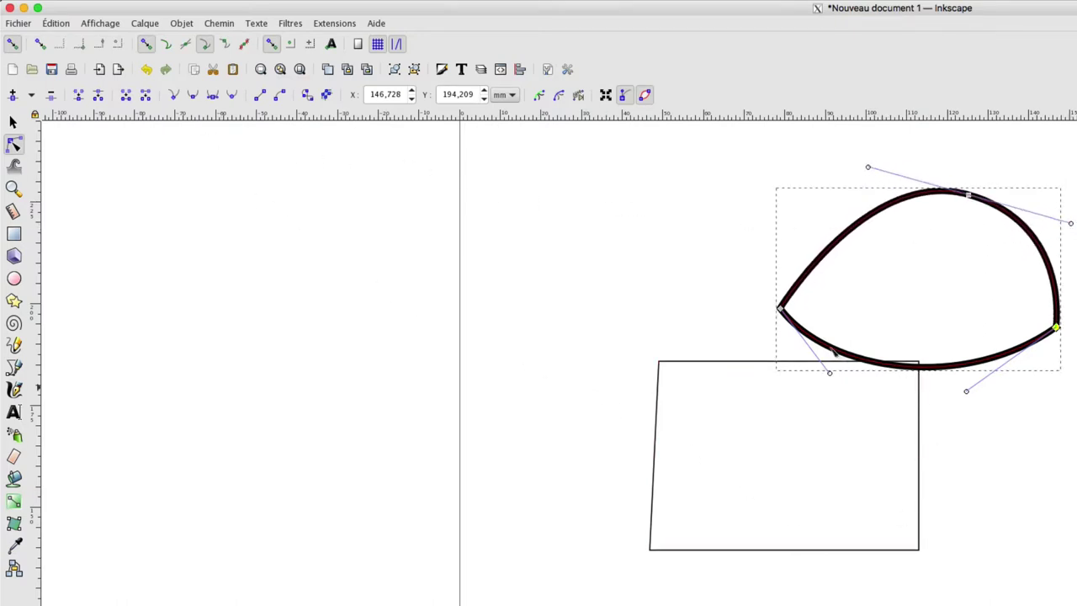
Step: Make the teardrop's left node smooth, then convert it to a cusp and bend one side
{"action": "left_click", "coordinate": [781, 309]}
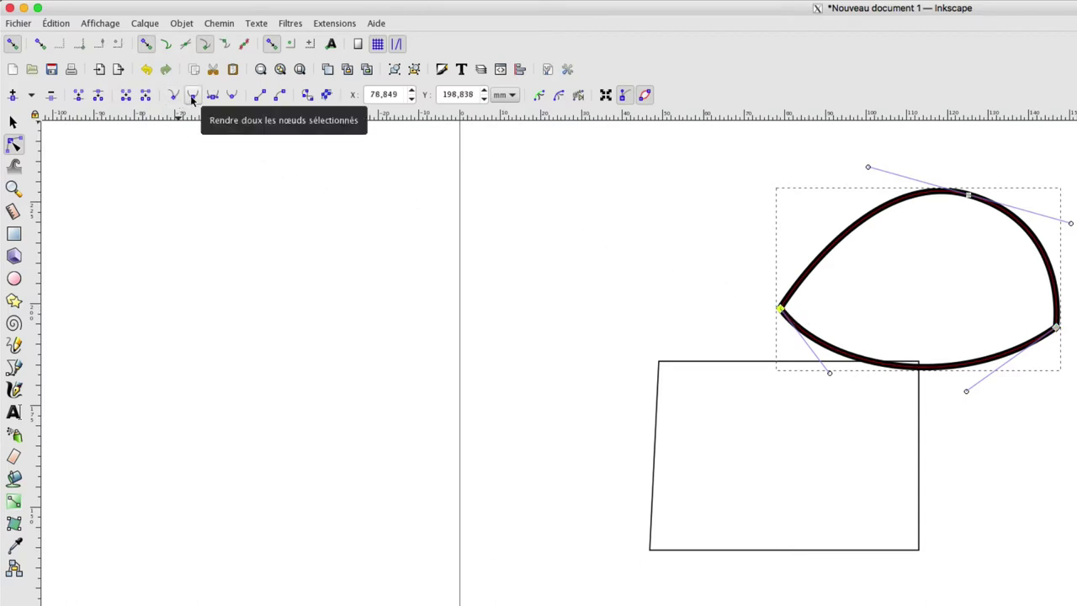
{"action": "left_click", "coordinate": [191, 99]}
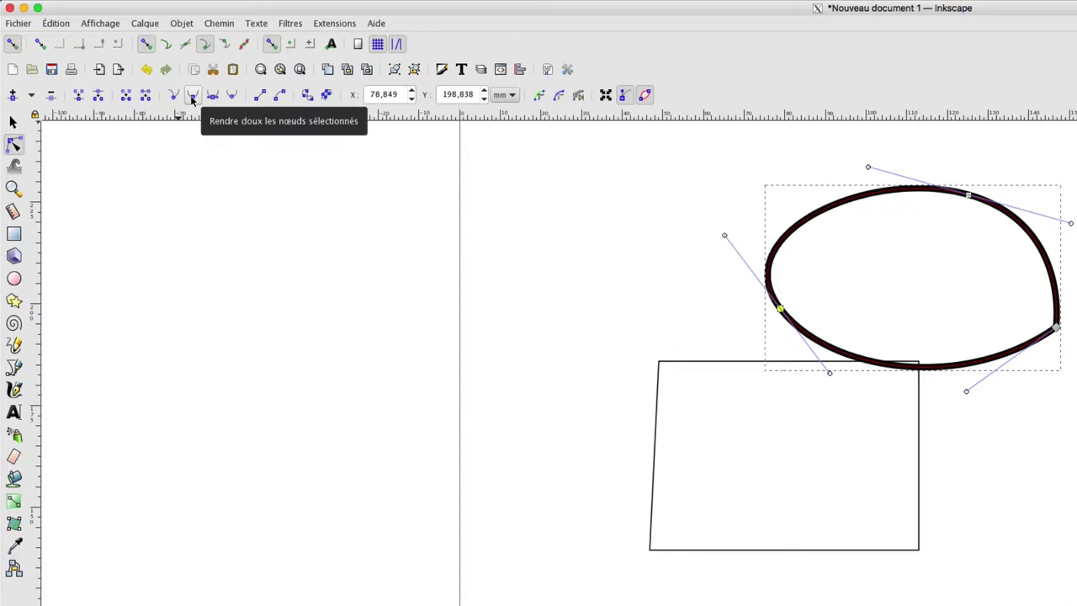
{"action": "left_click_drag", "start_coordinate": [831, 376], "coordinate": [829, 375]}
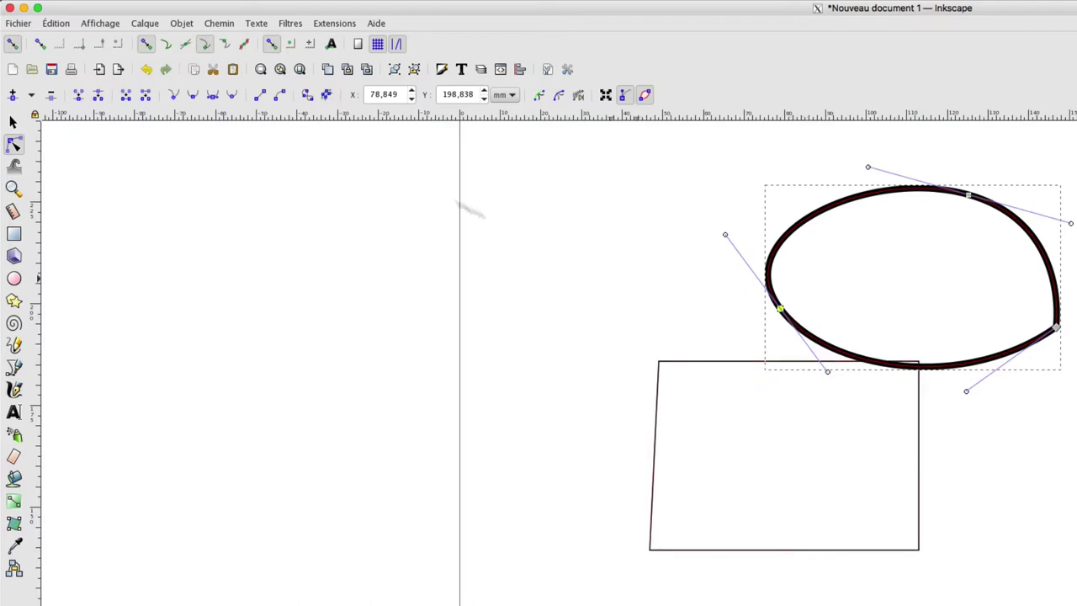
{"action": "left_click", "coordinate": [174, 99]}
{"action": "mouse_move", "coordinate": [829, 376]}
{"action": "left_mouse_down"}
{"action": "mouse_move", "coordinate": [750, 384]}
{"action": "mouse_move", "coordinate": [806, 385]}
{"action": "mouse_move", "coordinate": [760, 427]}
{"action": "mouse_move", "coordinate": [684, 432]}
{"action": "mouse_move", "coordinate": [833, 427]}
{"action": "mouse_move", "coordinate": [864, 371]}
{"action": "mouse_move", "coordinate": [836, 415]}
{"action": "mouse_move", "coordinate": [765, 471]}
{"action": "left_mouse_up"}
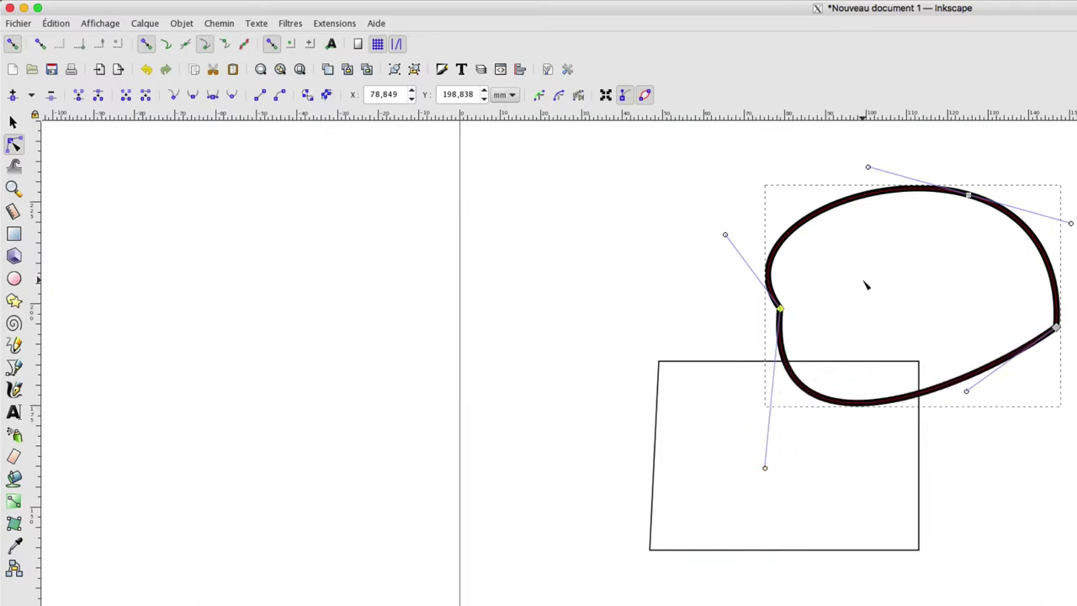
Step: Smooth and then delete the right node, and delete the whole blob with the Selector
{"action": "left_click", "coordinate": [1057, 328]}
{"action": "left_click", "coordinate": [193, 97]}
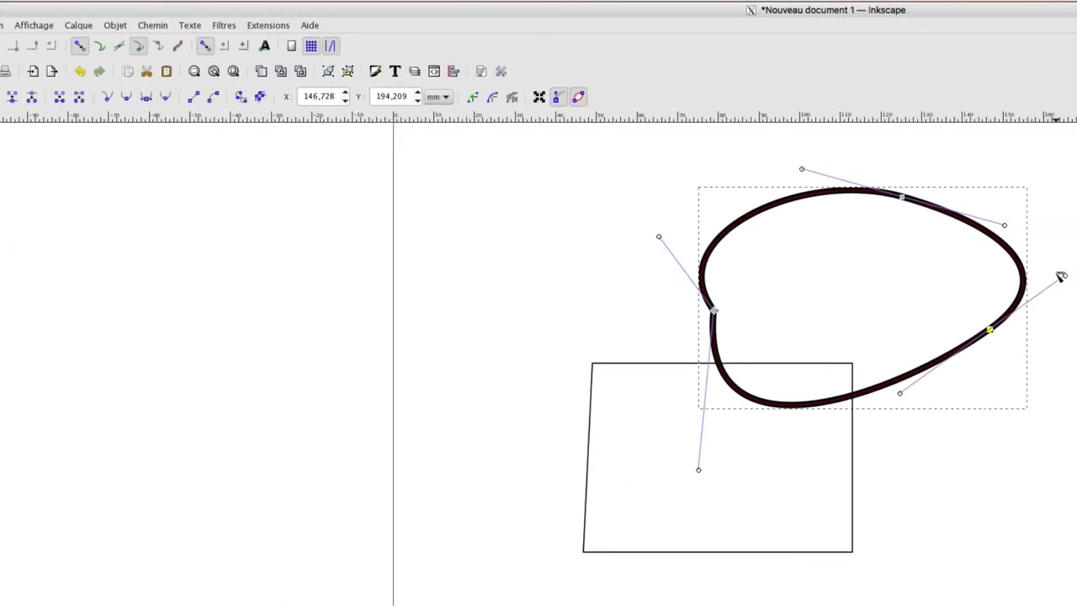
{"action": "left_click", "coordinate": [1059, 277]}
{"action": "left_click", "coordinate": [990, 328]}
{"action": "left_click_drag", "start_coordinate": [1064, 277], "coordinate": [1035, 278]}
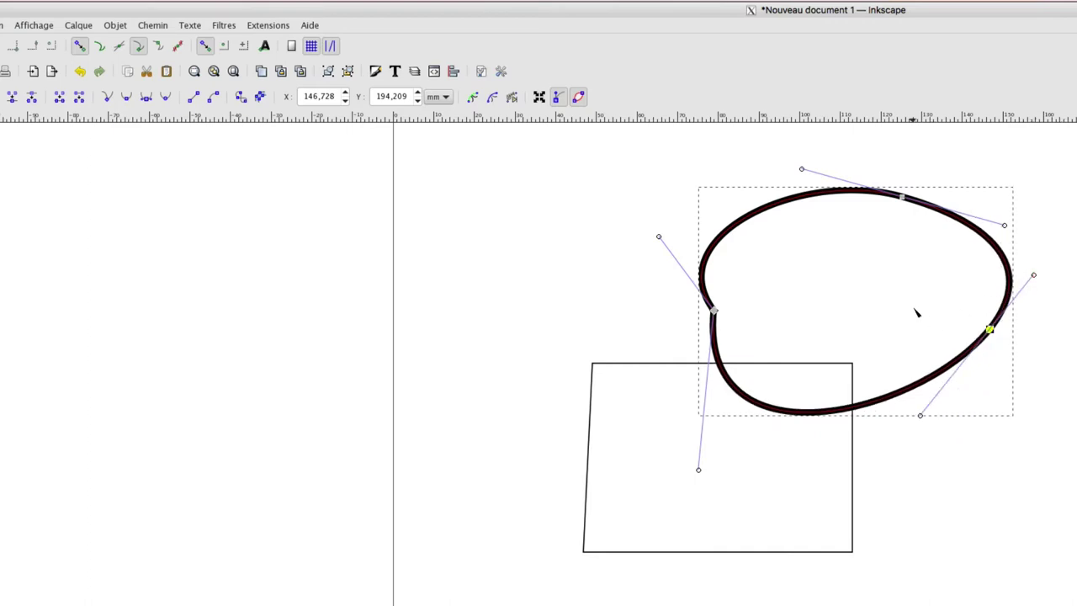
{"action": "key", "text": "Delete"}
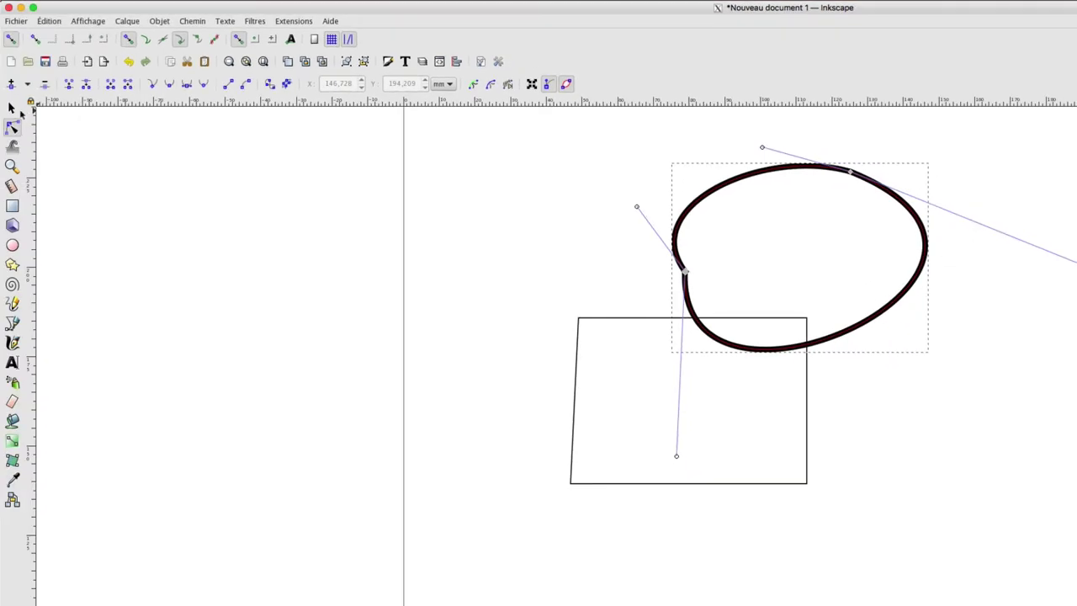
{"action": "left_click", "coordinate": [12, 108]}
{"action": "key", "text": "Delete"}
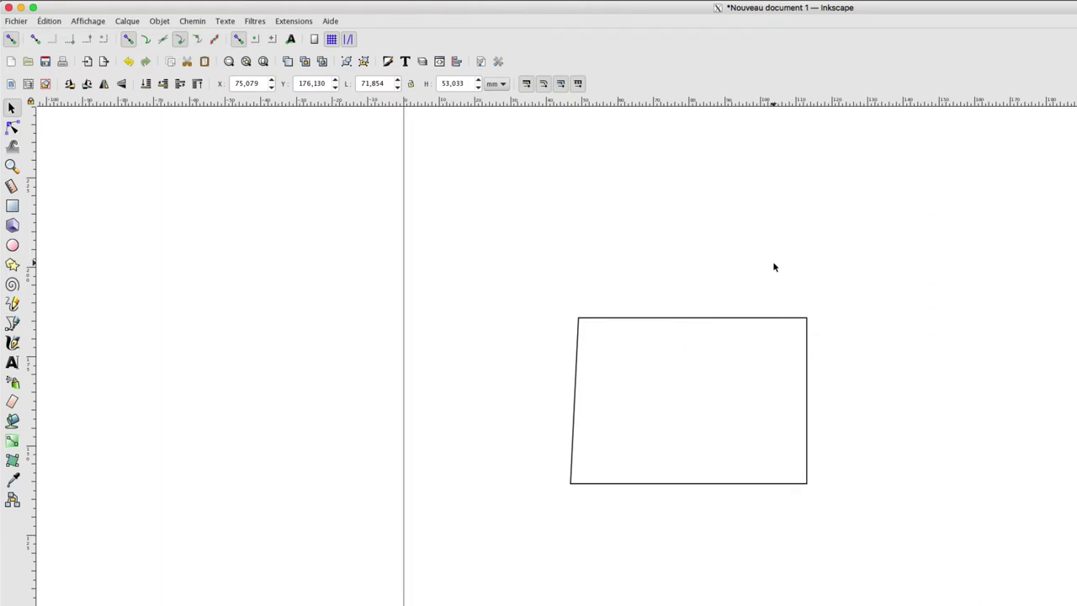
Step: Delete the four-sided outline and switch the Bézier tool to Spiro mode
{"action": "left_click", "coordinate": [752, 320]}
{"action": "key", "text": "Delete"}
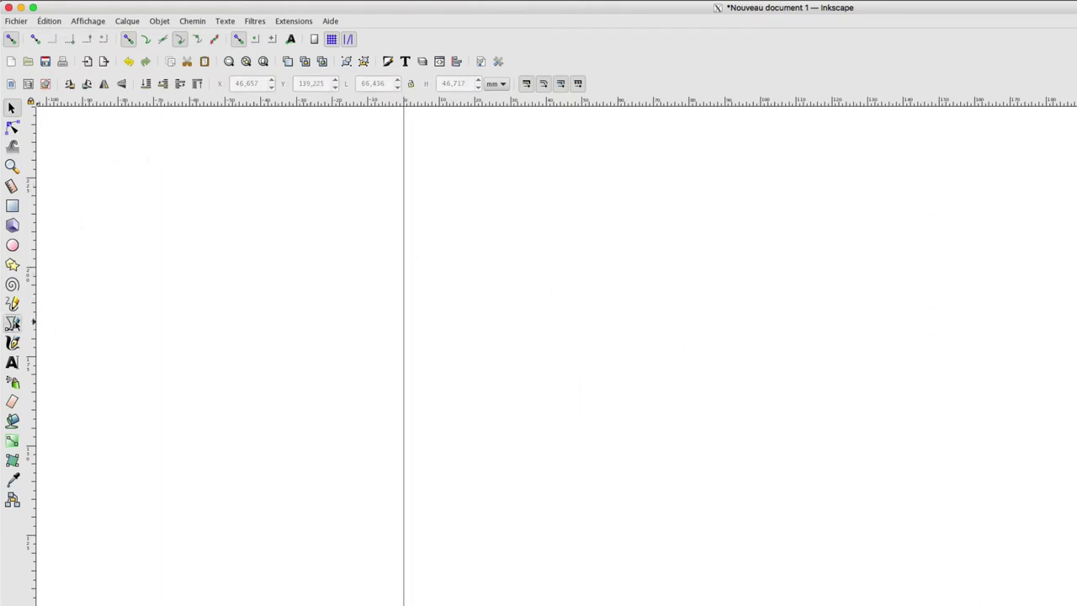
{"action": "left_click", "coordinate": [12, 323]}
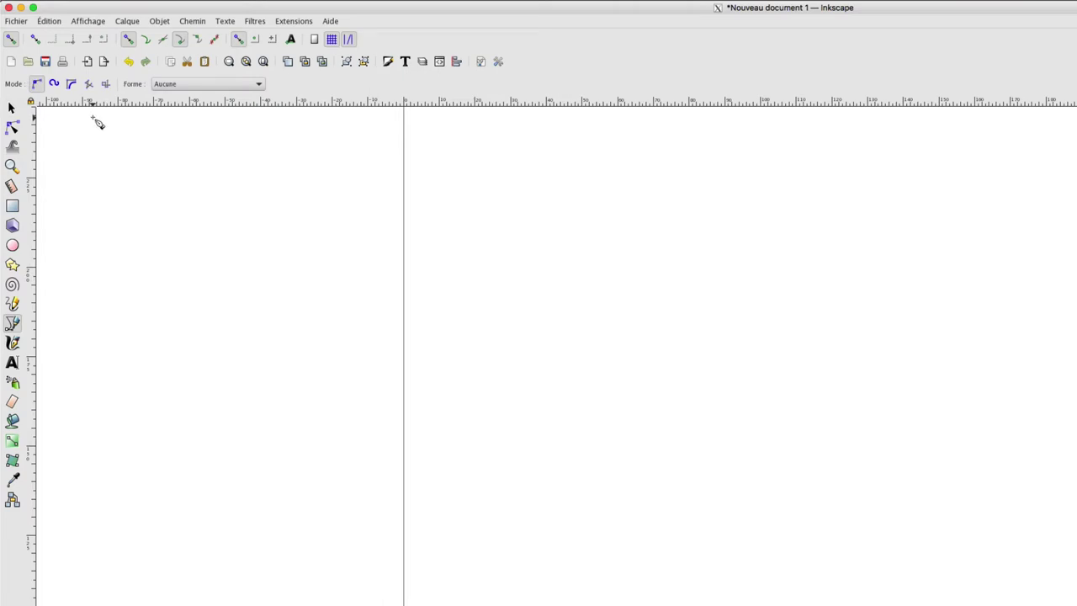
{"action": "left_click", "coordinate": [54, 84]}
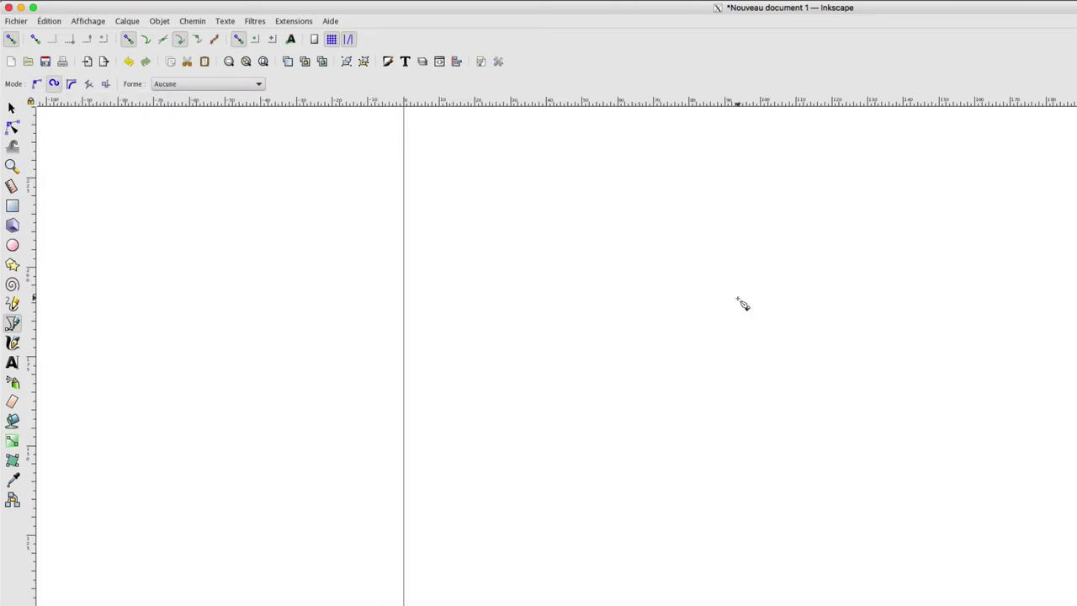
Step: Draw an open spiral winding inward in three loops, double-clicking to finish
{"action": "left_click", "coordinate": [909, 295]}
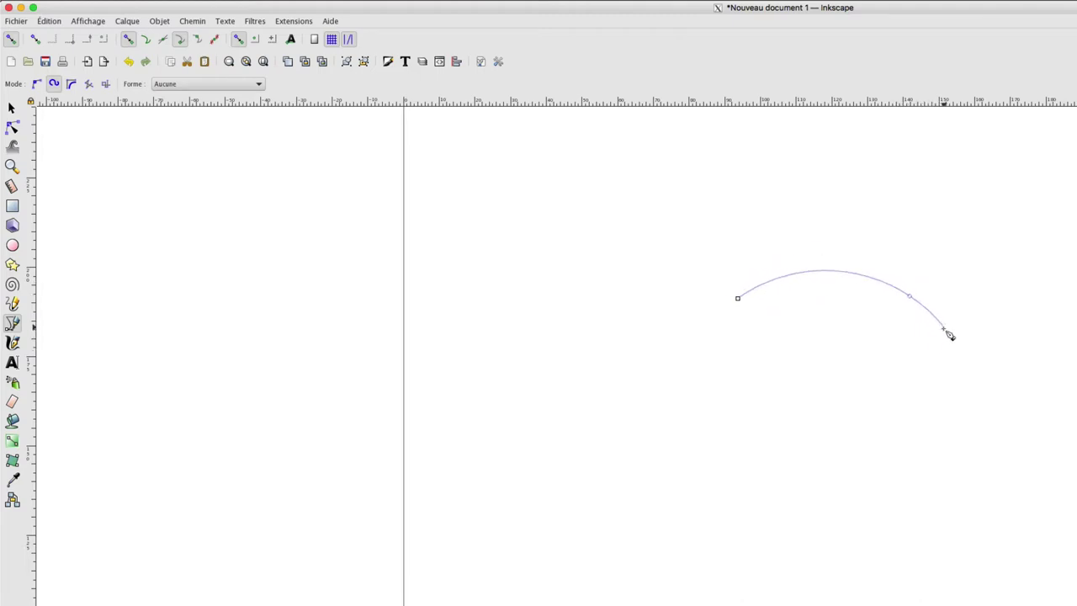
{"action": "left_click", "coordinate": [923, 352]}
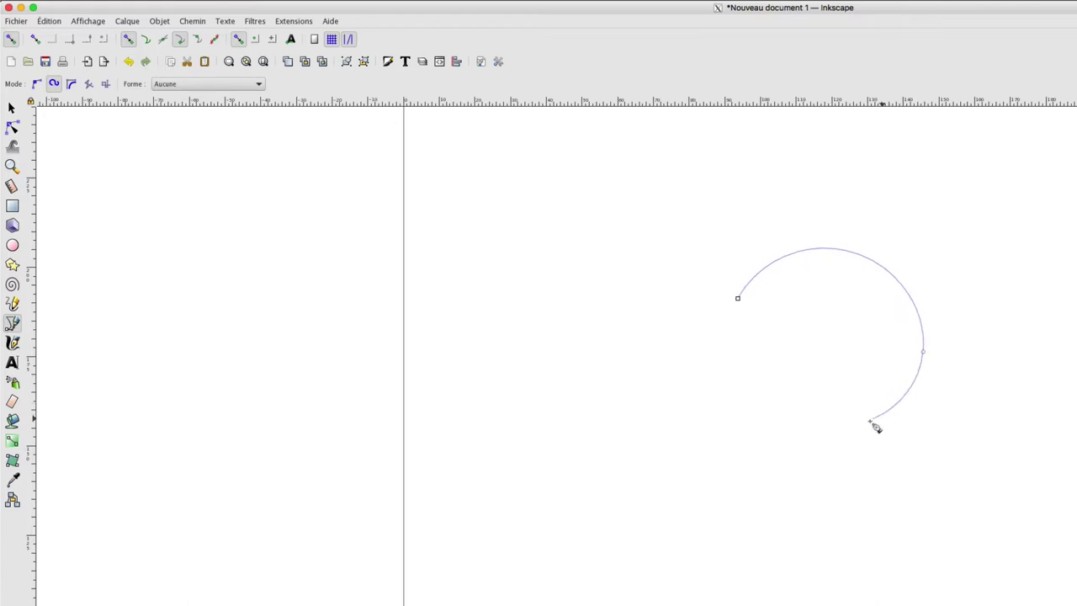
{"action": "left_click", "coordinate": [832, 442]}
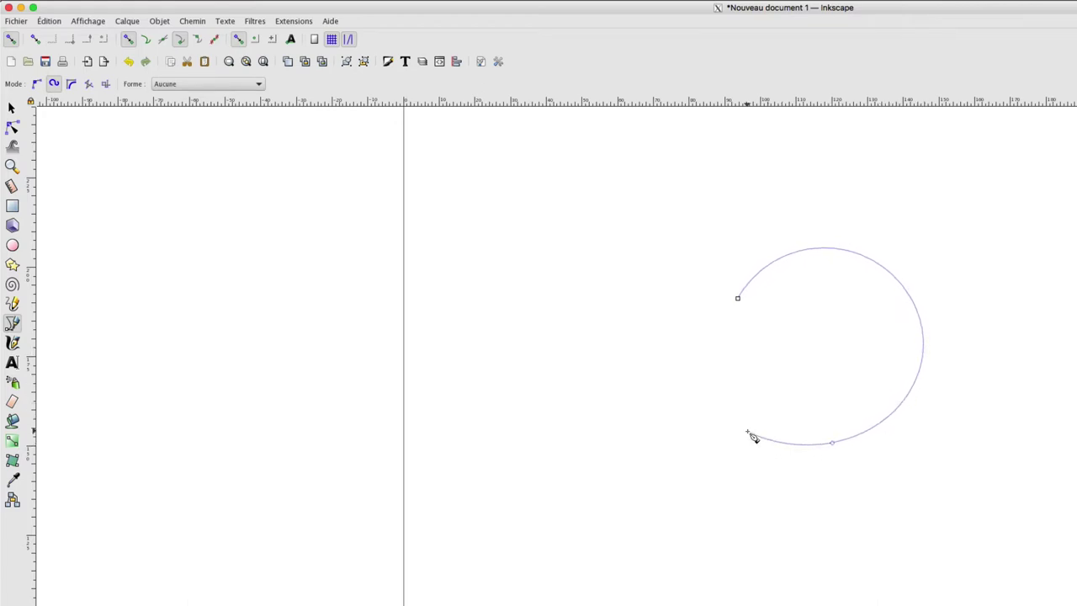
{"action": "left_click", "coordinate": [747, 431]}
{"action": "left_click", "coordinate": [715, 367]}
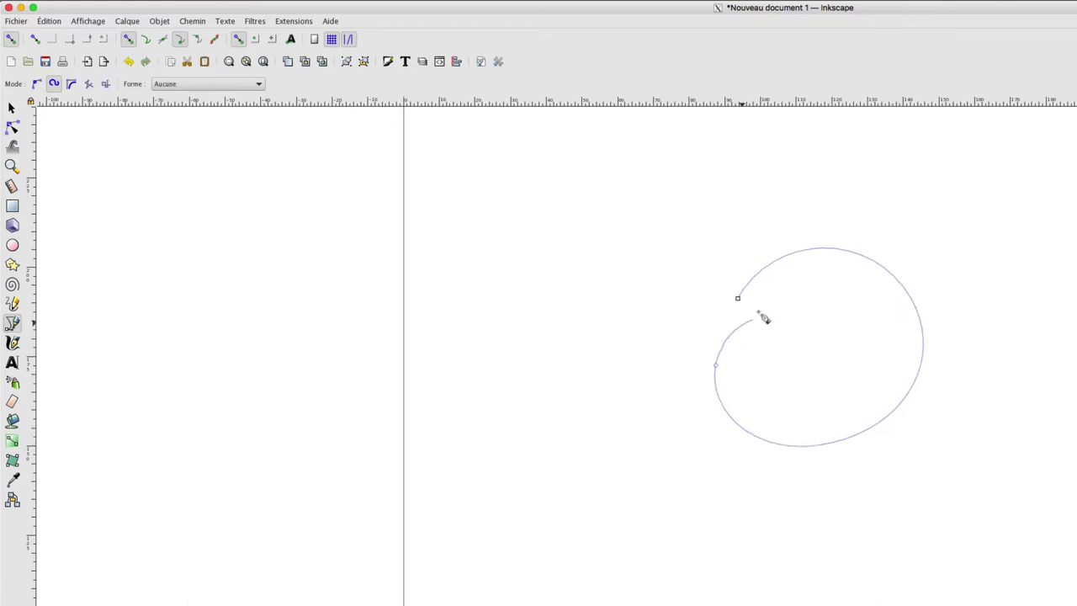
{"action": "left_click", "coordinate": [819, 282]}
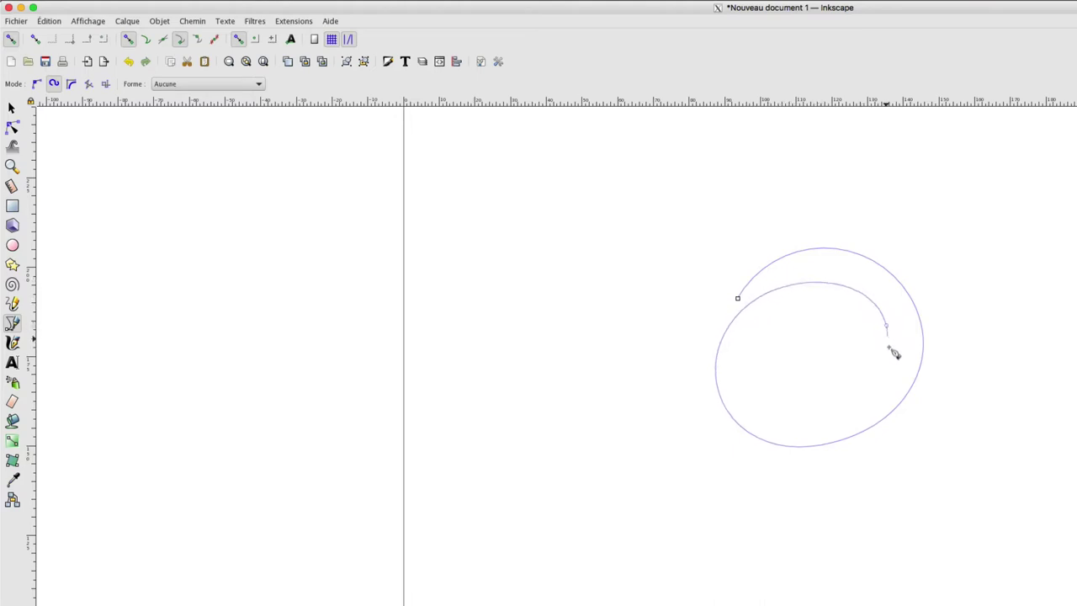
{"action": "left_click", "coordinate": [857, 415]}
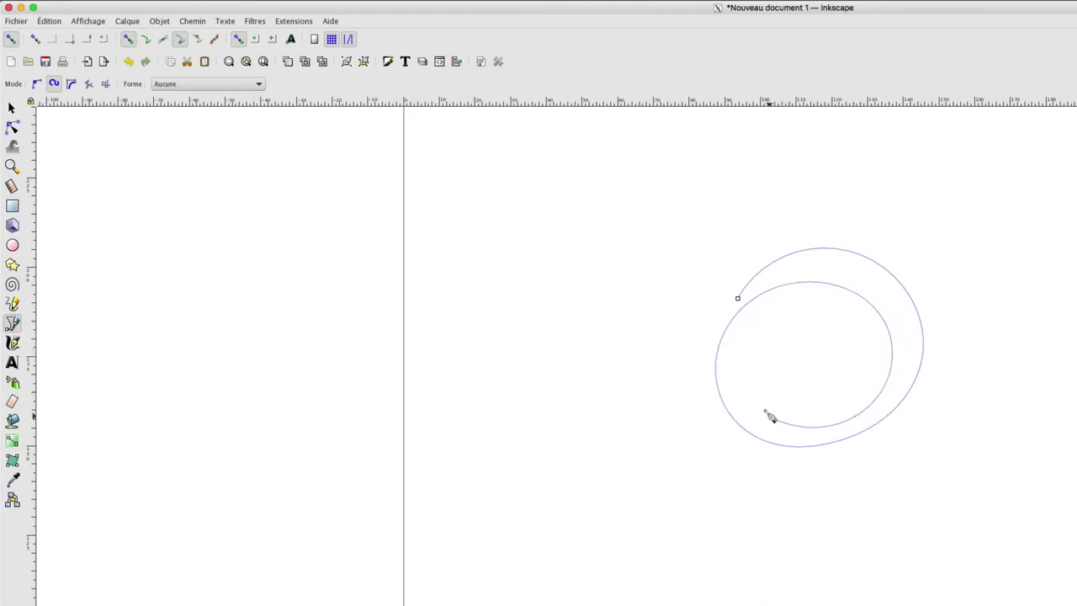
{"action": "left_click", "coordinate": [750, 339]}
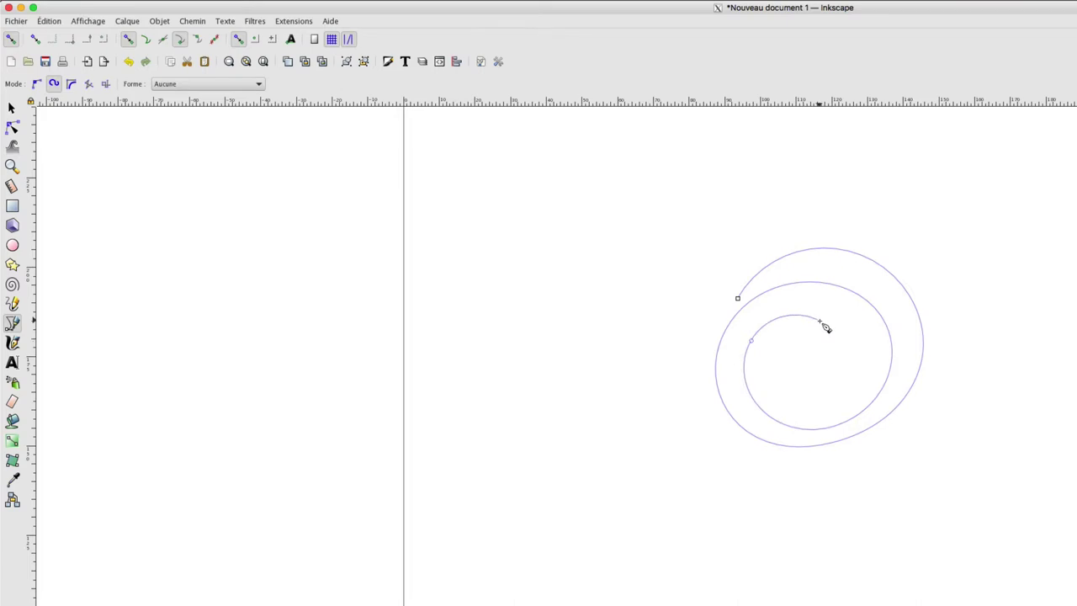
{"action": "double_click", "coordinate": [821, 322]}
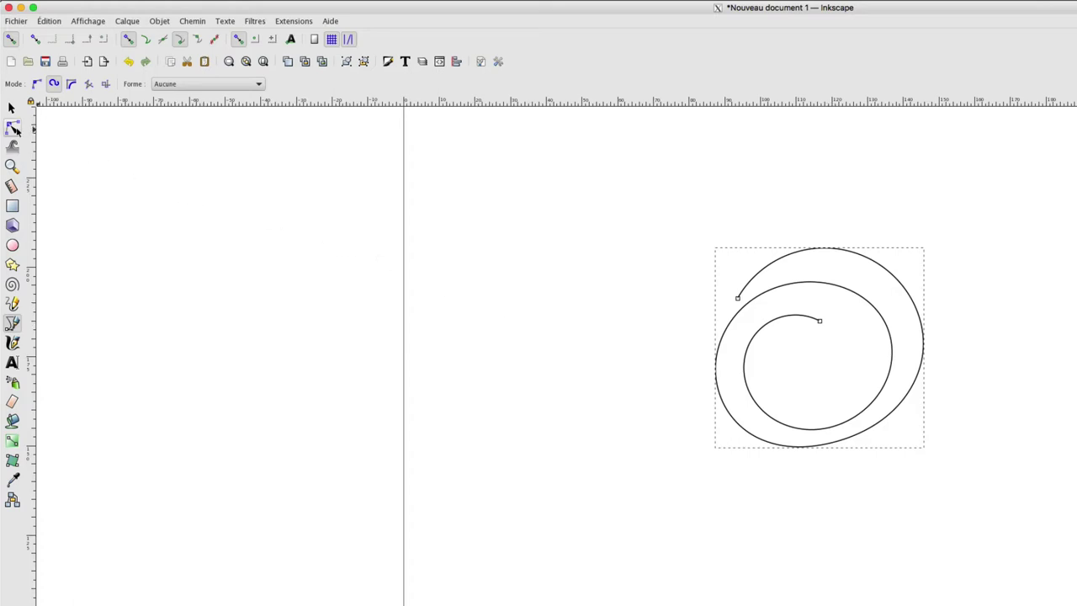
Step: Nudge the spiral's inner and outer end nodes, then delete the spiral with the Selector
{"action": "left_click", "coordinate": [13, 127]}
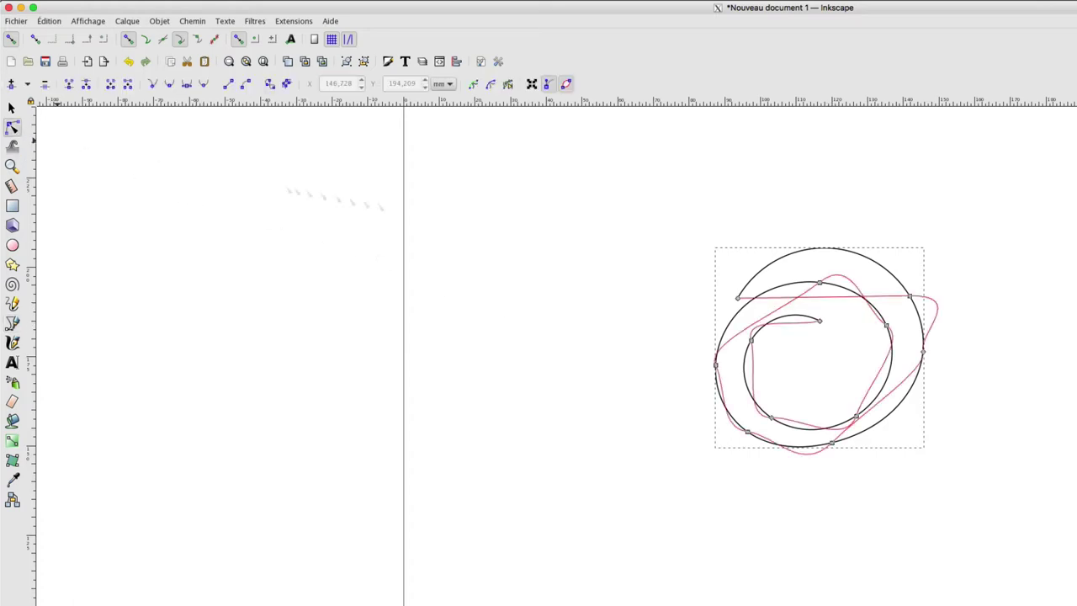
{"action": "left_click_drag", "start_coordinate": [821, 324], "coordinate": [822, 315]}
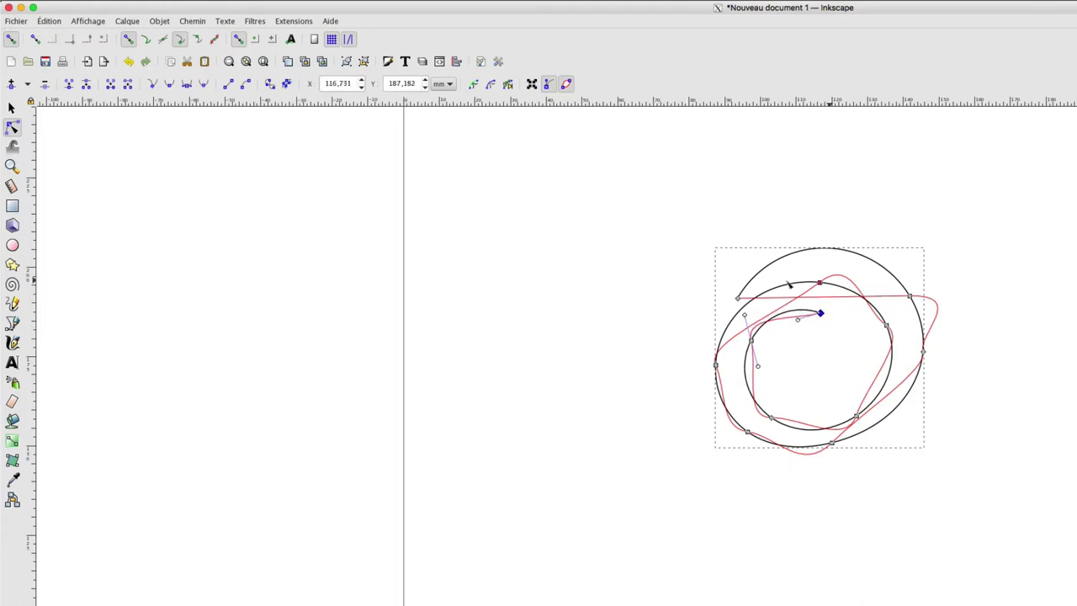
{"action": "left_click_drag", "start_coordinate": [738, 298], "coordinate": [713, 286]}
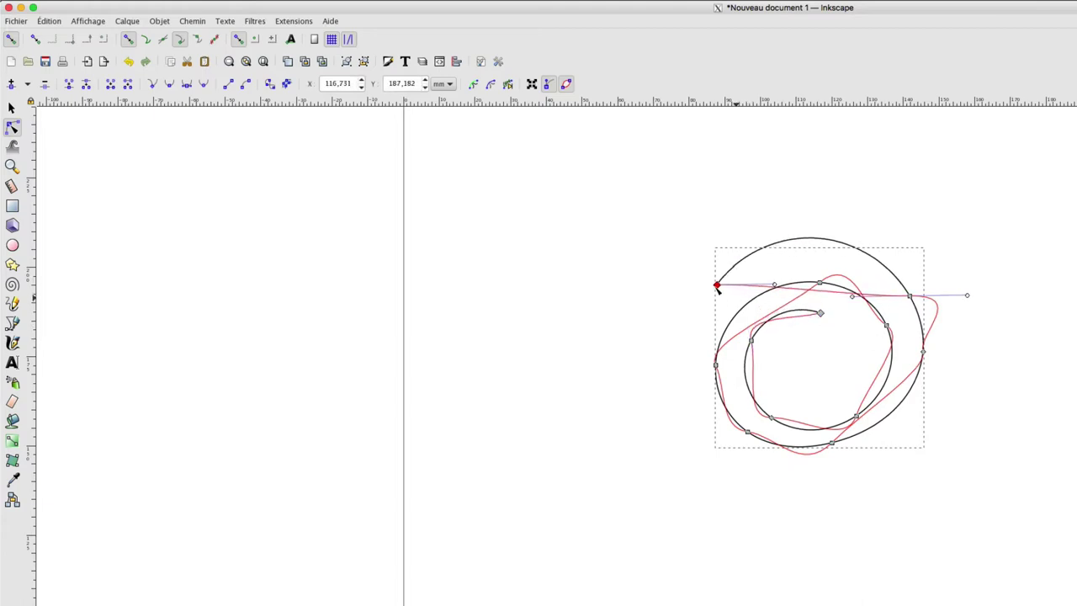
{"action": "left_click_drag", "start_coordinate": [821, 313], "coordinate": [821, 307]}
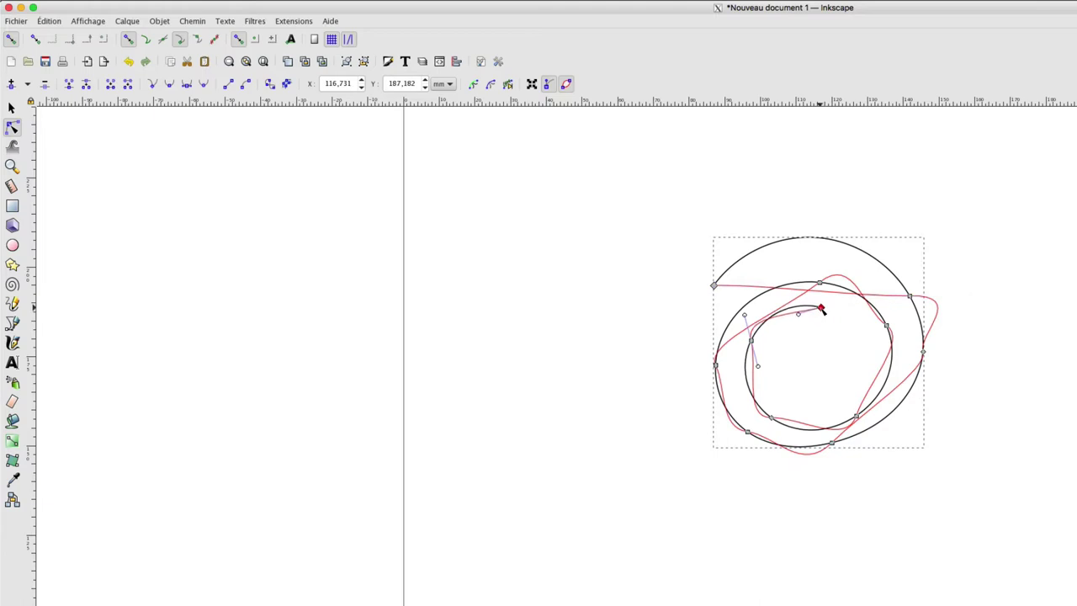
{"action": "left_click", "coordinate": [986, 290]}
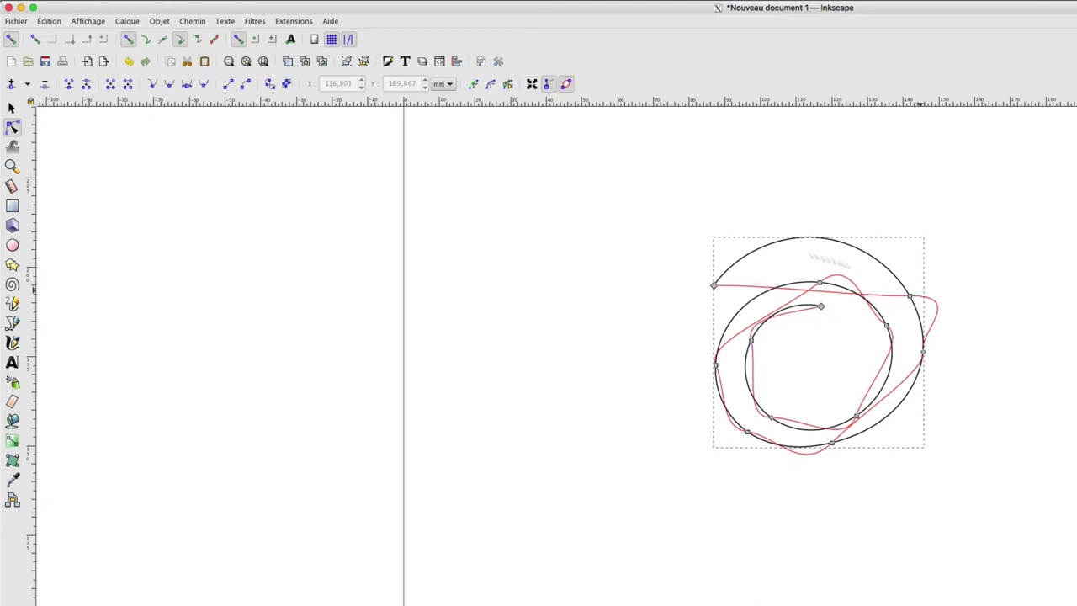
{"action": "key", "text": "s"}
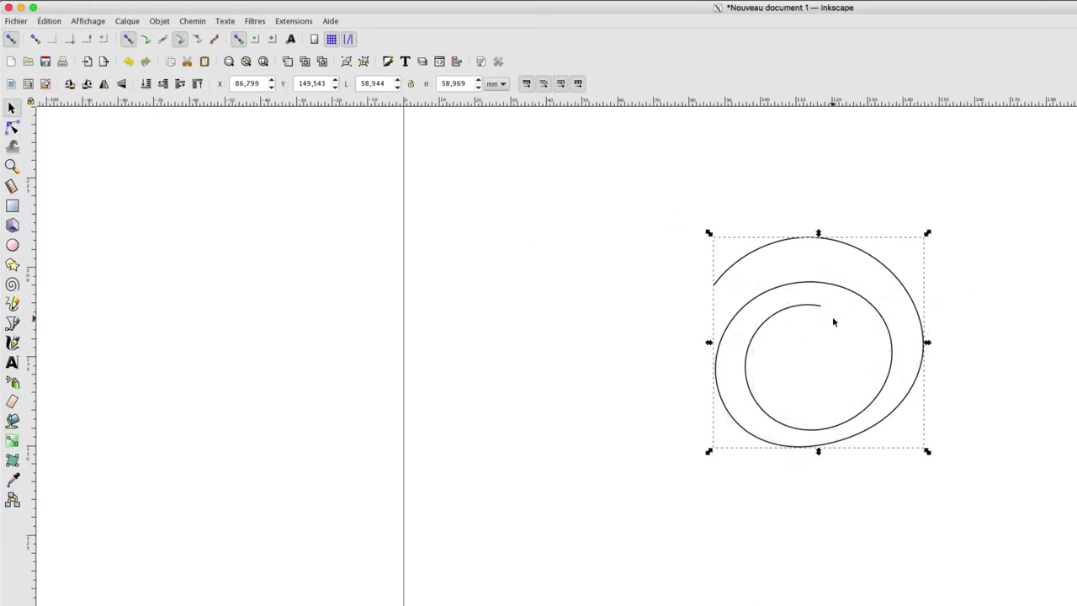
{"action": "key", "text": "Delete"}
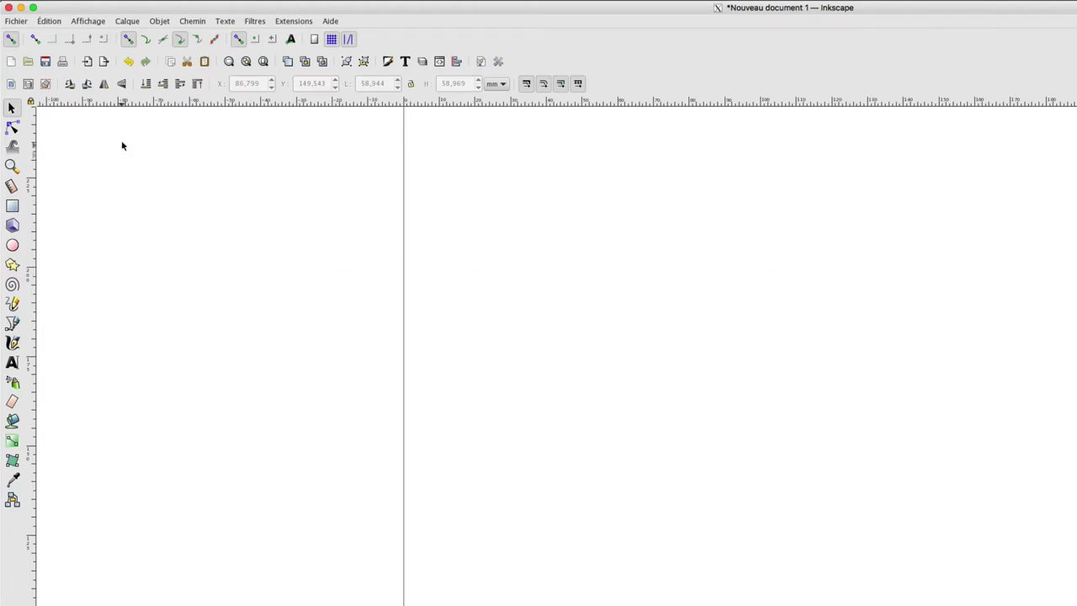
Step: In B-spline mode, place control points around an egg shape and close it on the start point
{"action": "left_click", "coordinate": [13, 324]}
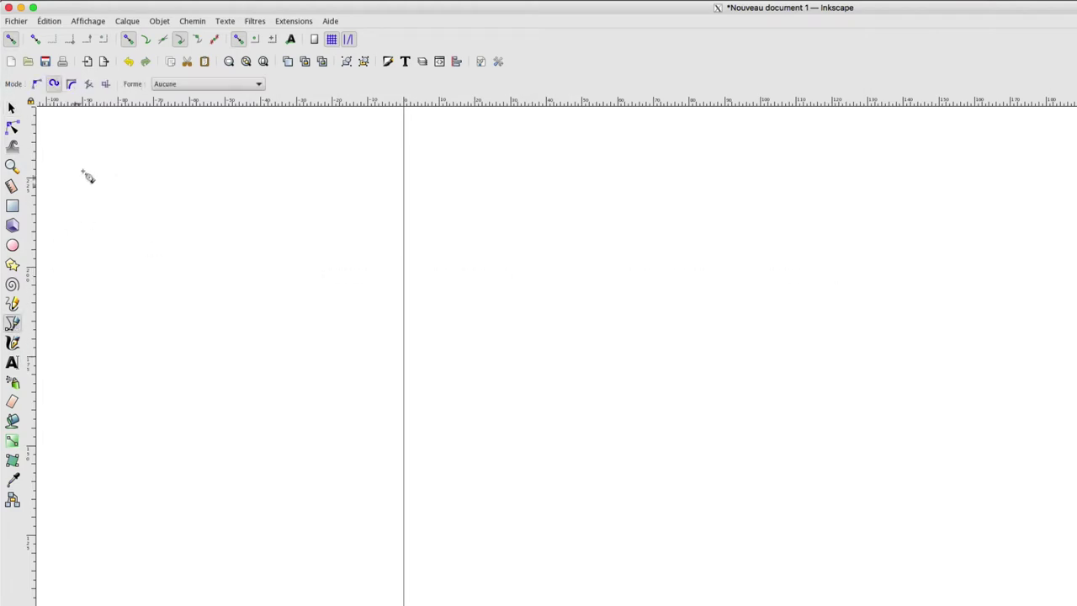
{"action": "left_click", "coordinate": [72, 86]}
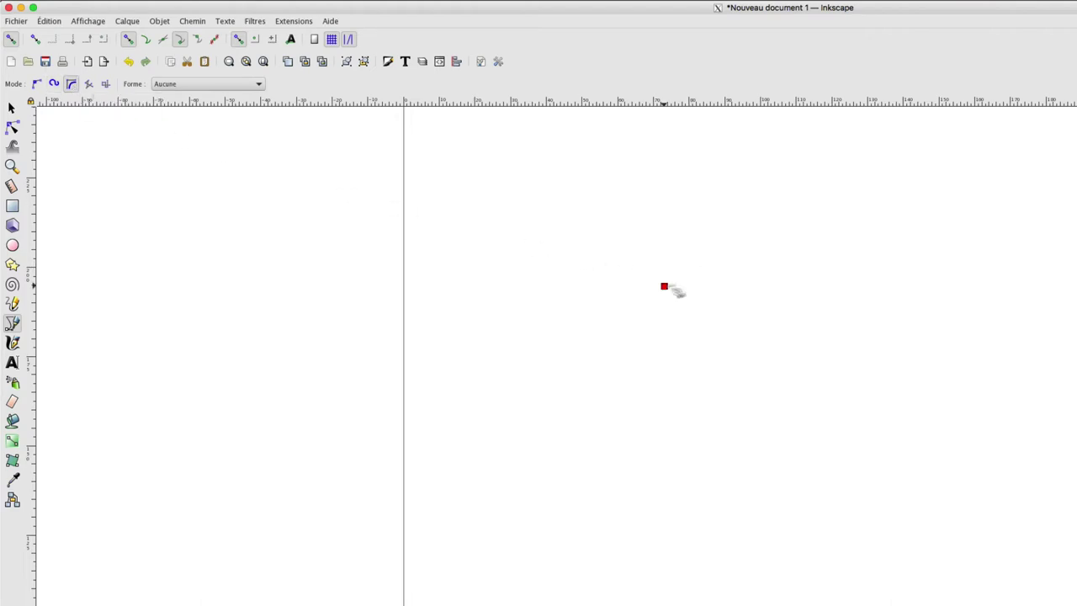
{"action": "left_click", "coordinate": [823, 246]}
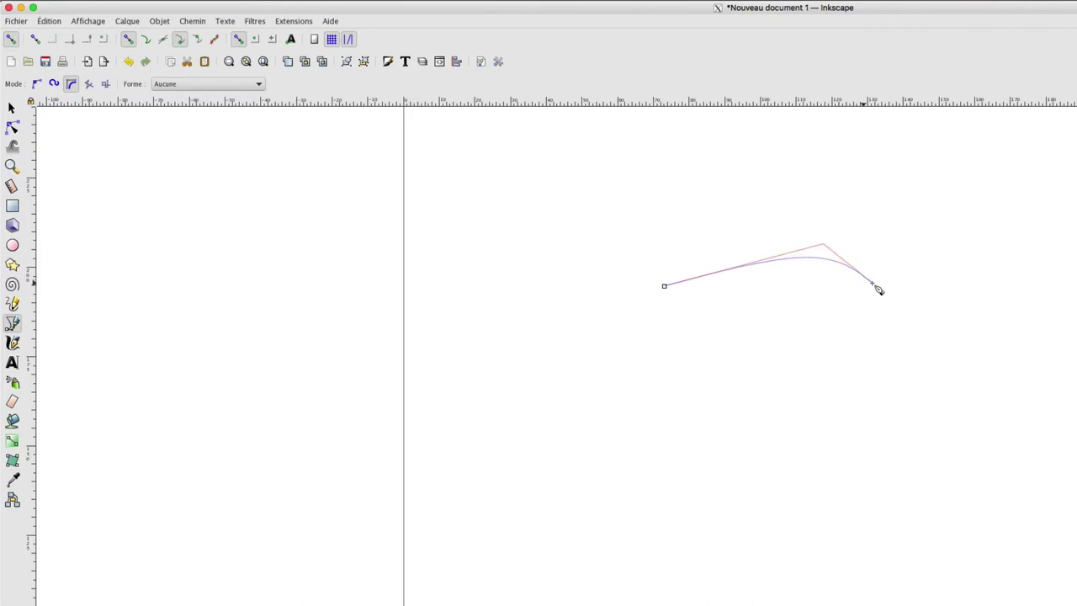
{"action": "left_click", "coordinate": [902, 349]}
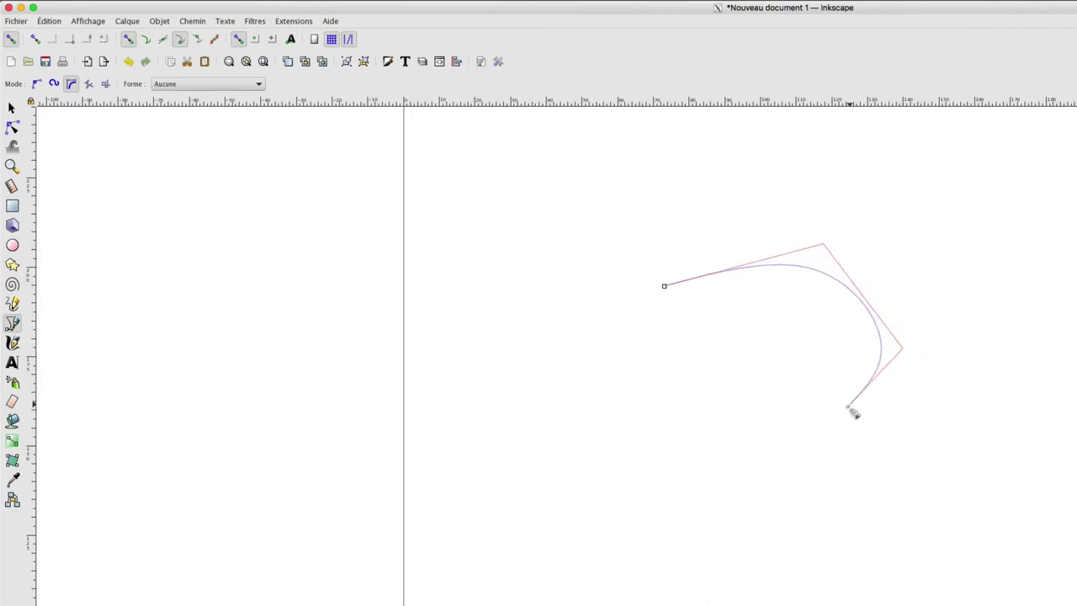
{"action": "left_click", "coordinate": [850, 406]}
{"action": "left_click", "coordinate": [748, 430]}
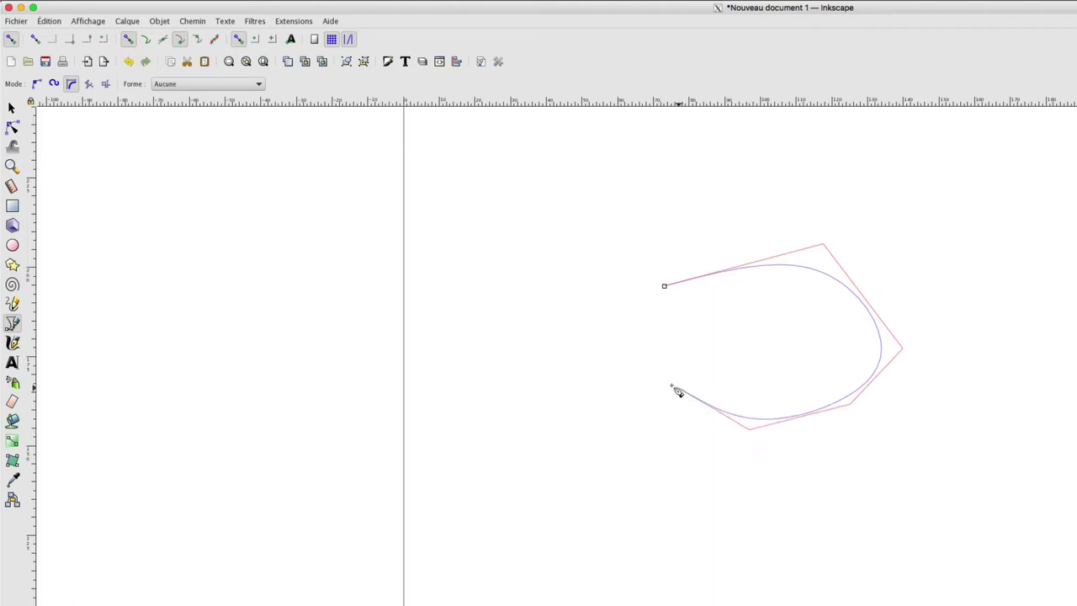
{"action": "left_click", "coordinate": [645, 351]}
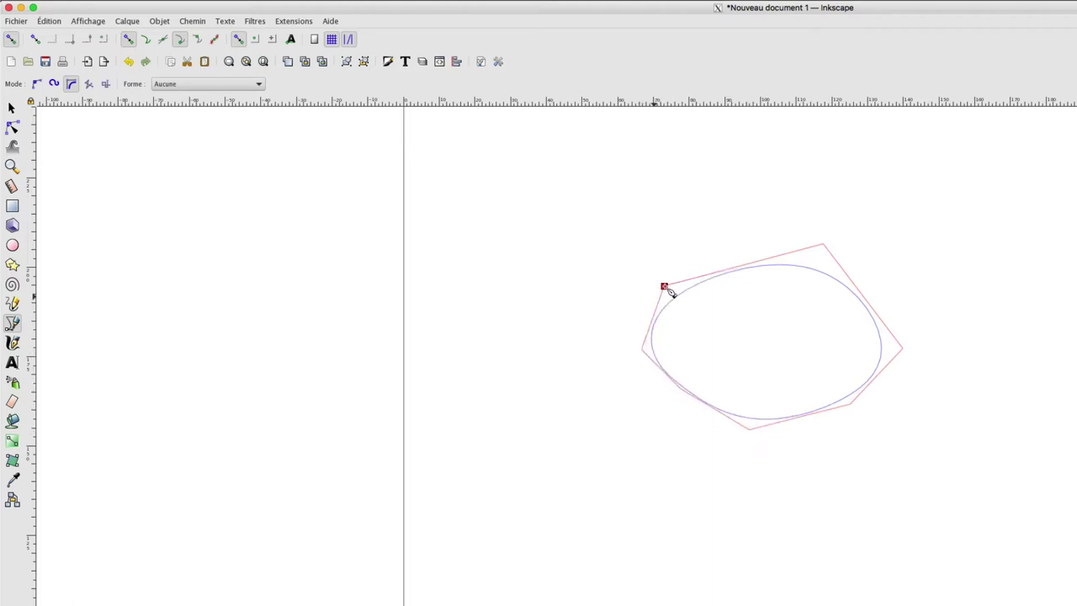
{"action": "left_click", "coordinate": [664, 287]}
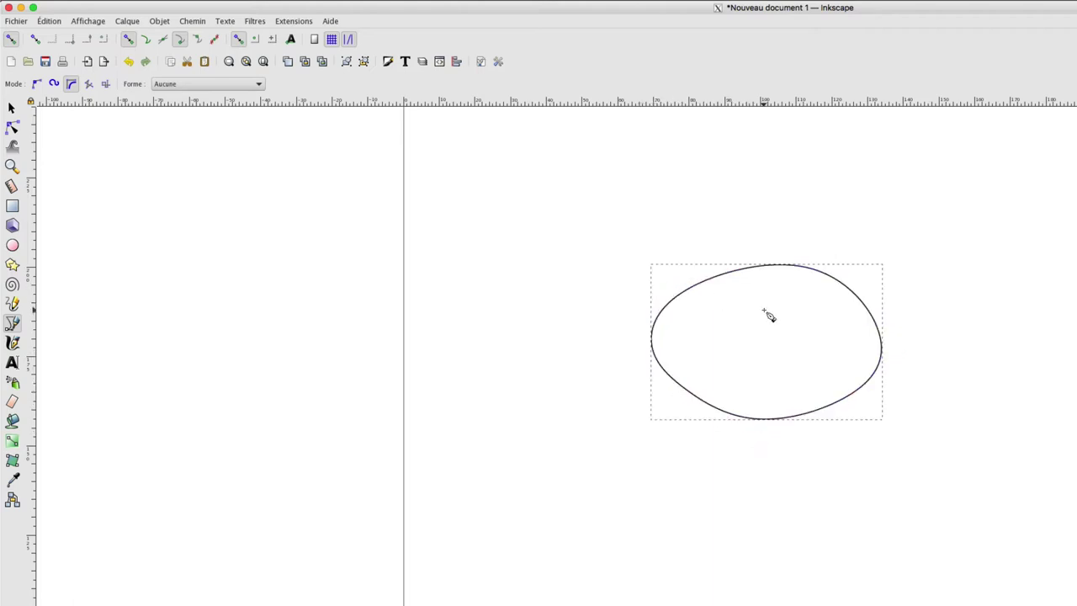
Step: Draw a closed four-sided path in straight-line mode below the oval
{"action": "left_click", "coordinate": [89, 84]}
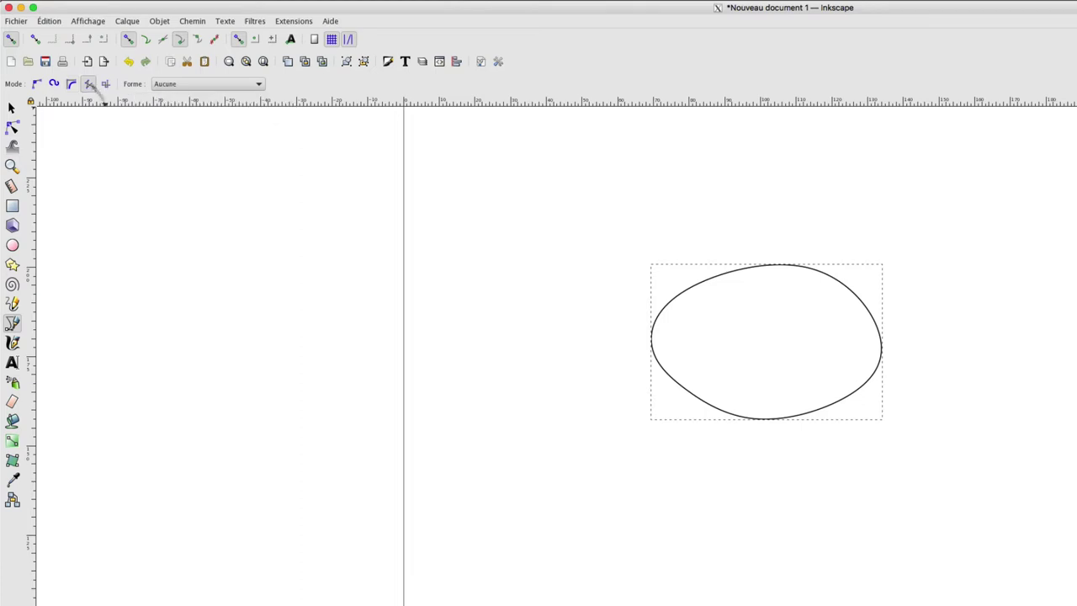
{"action": "left_click", "coordinate": [672, 541]}
{"action": "left_click", "coordinate": [907, 410]}
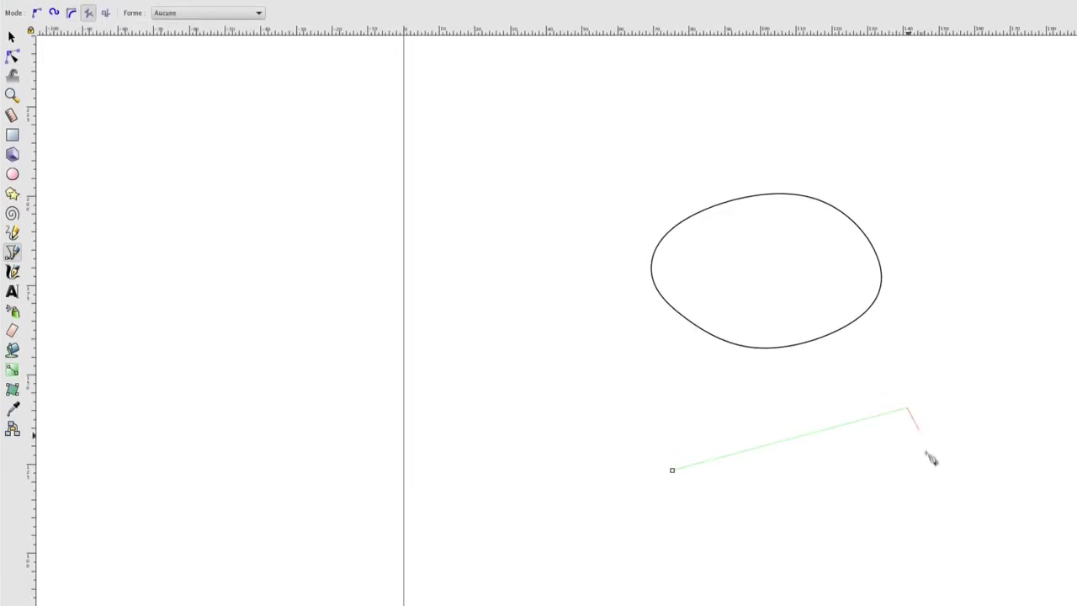
{"action": "left_click", "coordinate": [958, 559]}
{"action": "left_click", "coordinate": [790, 605]}
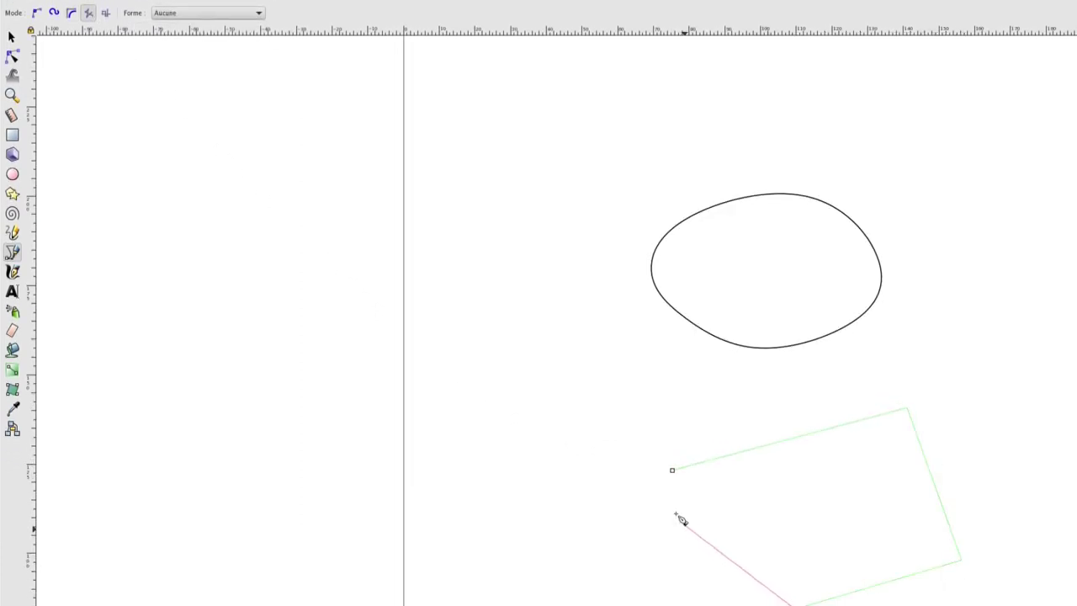
{"action": "left_click", "coordinate": [672, 469]}
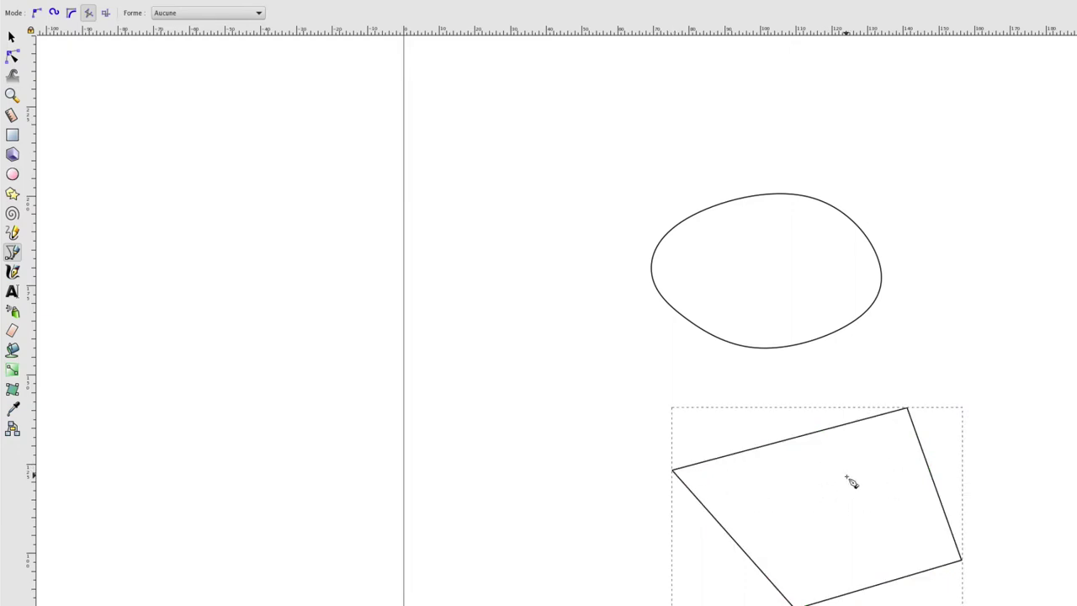
Step: Bend the shape's top edge into an arc via a smooth node and its right edge into an S-curve
{"action": "left_click", "coordinate": [13, 56]}
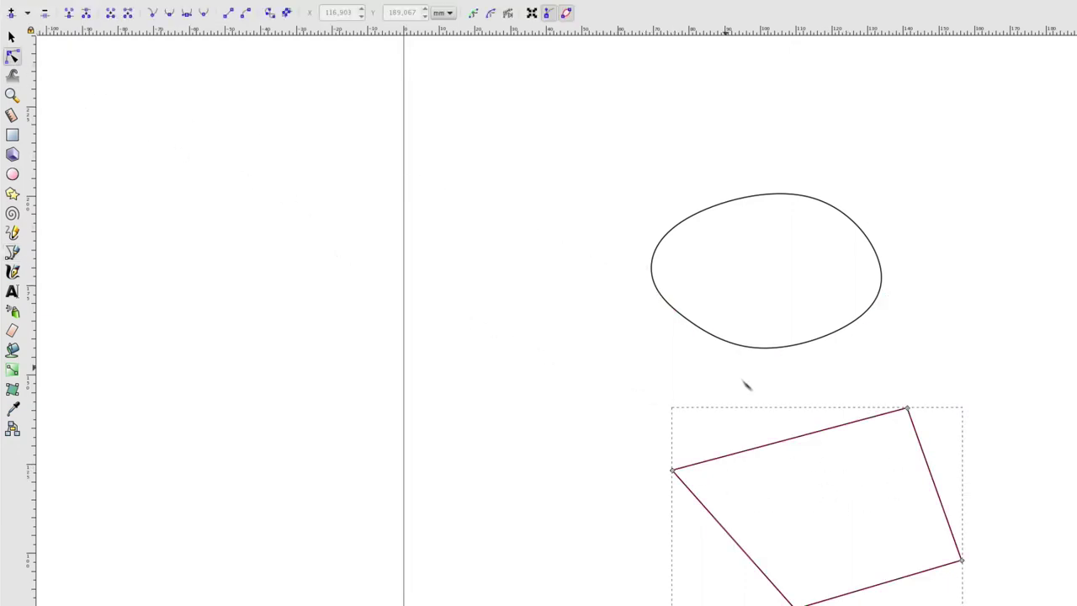
{"action": "left_click", "coordinate": [908, 410]}
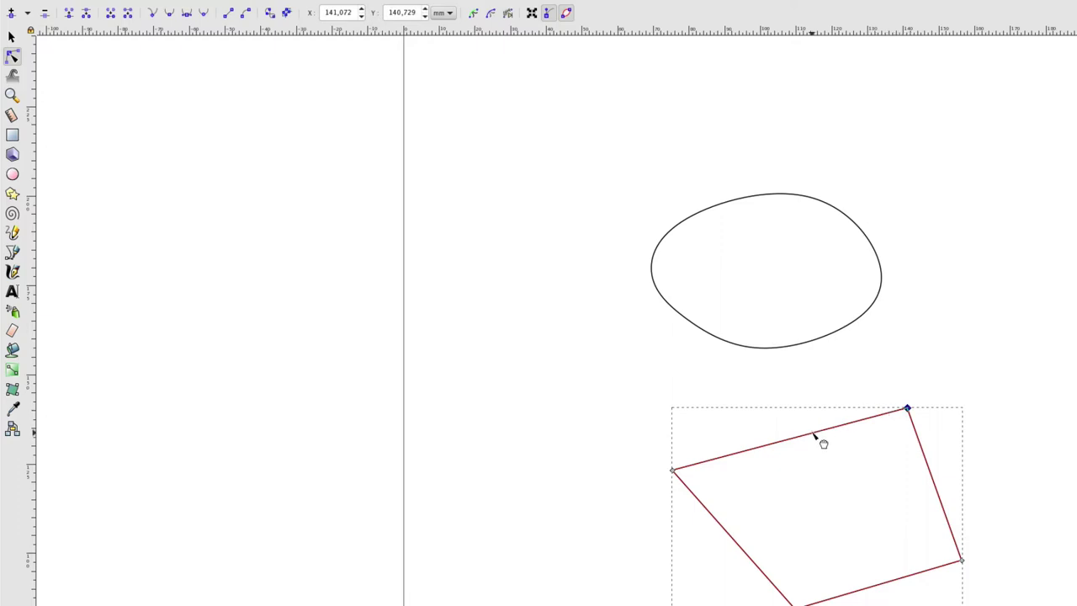
{"action": "left_click_drag", "start_coordinate": [814, 434], "coordinate": [813, 410]}
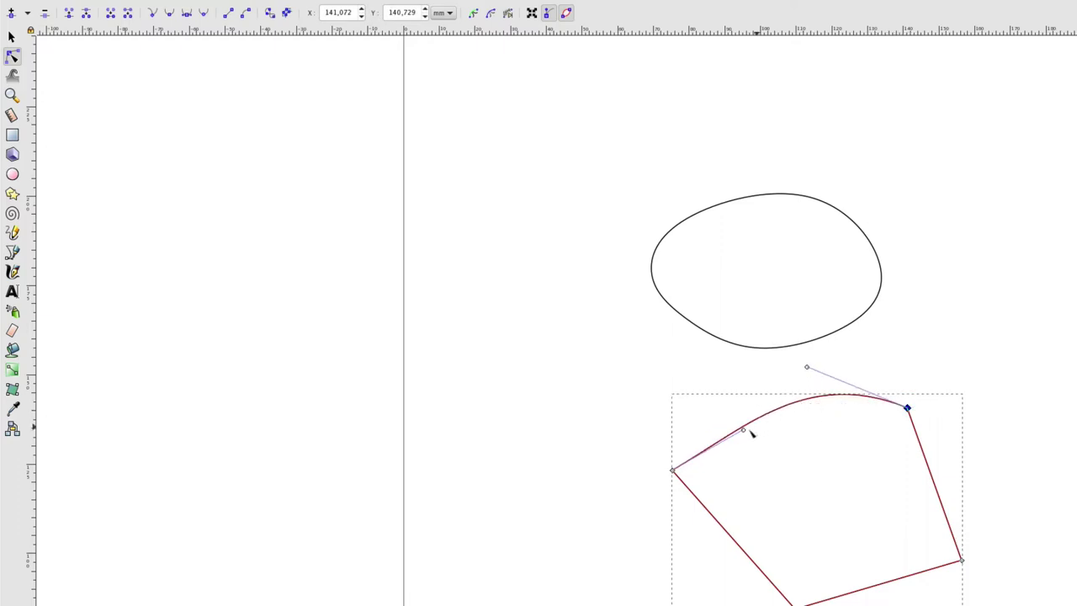
{"action": "left_click_drag", "start_coordinate": [743, 431], "coordinate": [724, 410]}
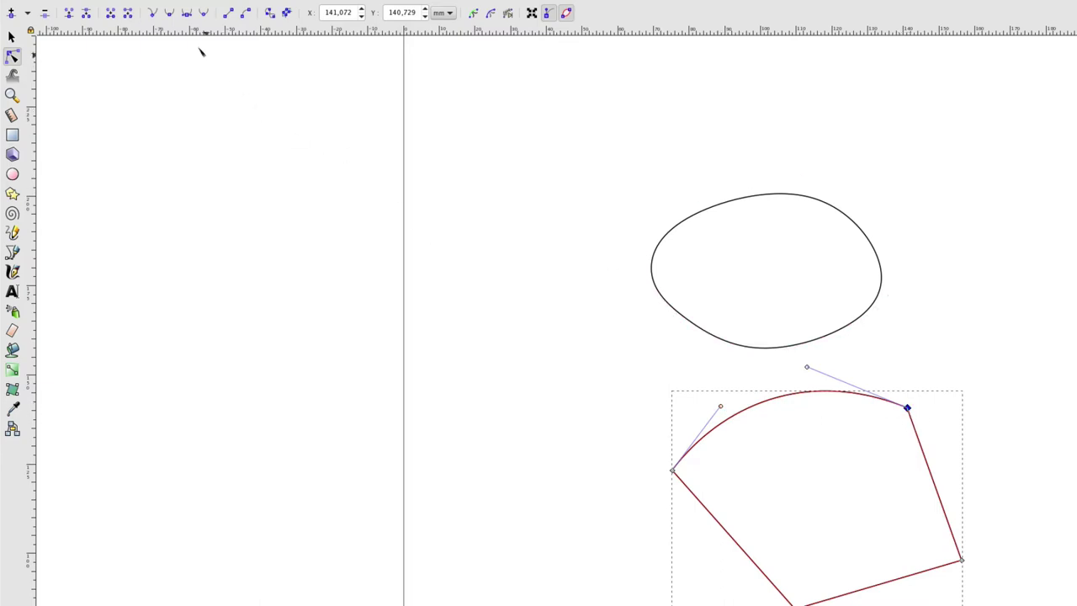
{"action": "left_click", "coordinate": [169, 13]}
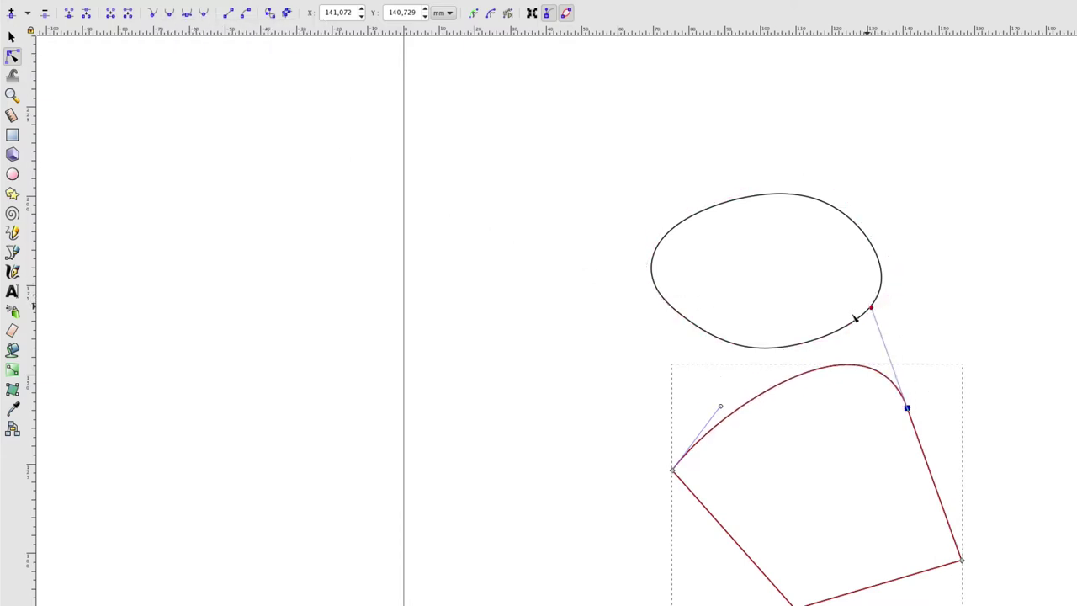
{"action": "left_click_drag", "start_coordinate": [872, 310], "coordinate": [880, 332]}
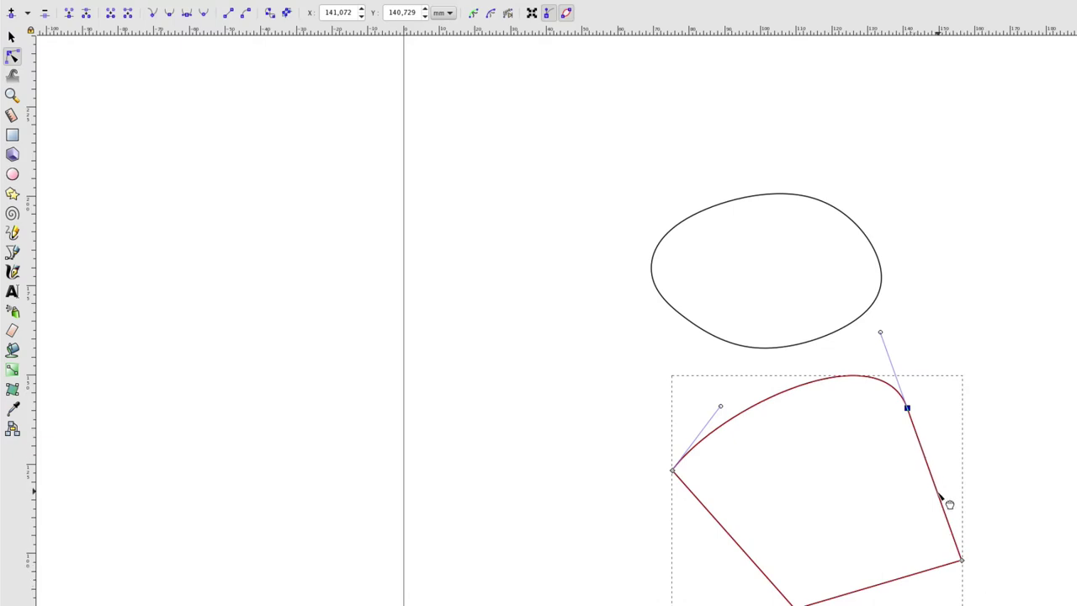
{"action": "left_click_drag", "start_coordinate": [951, 494], "coordinate": [978, 488]}
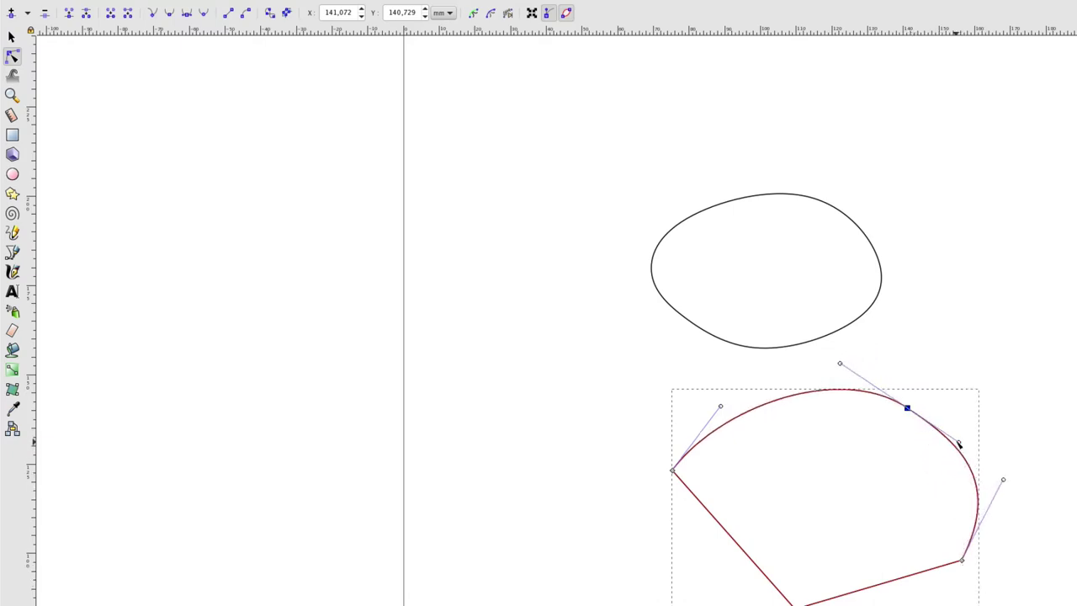
{"action": "left_click_drag", "start_coordinate": [959, 443], "coordinate": [911, 460]}
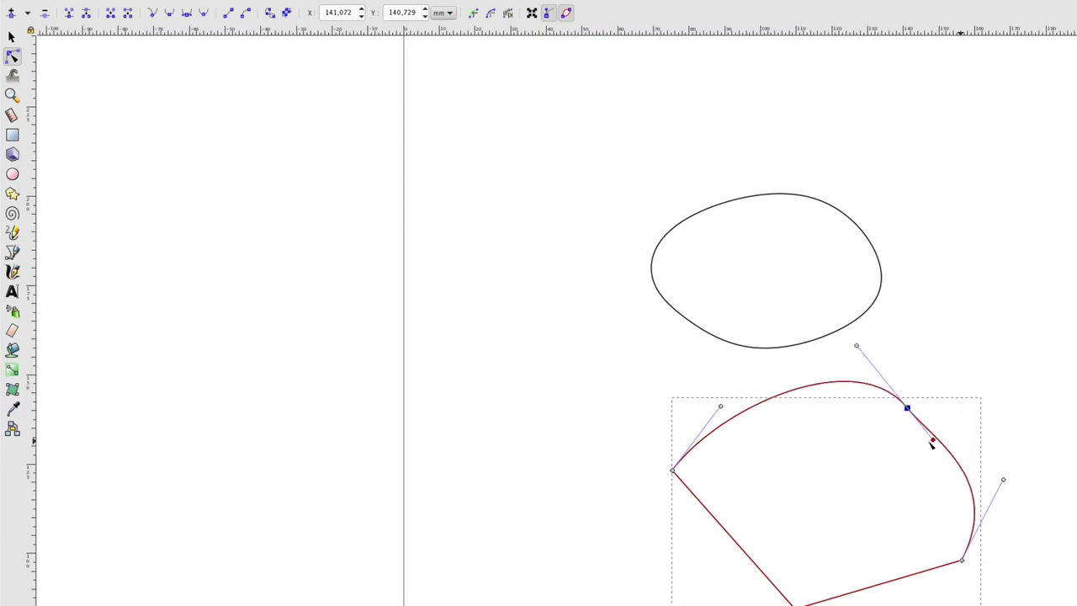
{"action": "left_click_drag", "start_coordinate": [910, 460], "coordinate": [873, 506]}
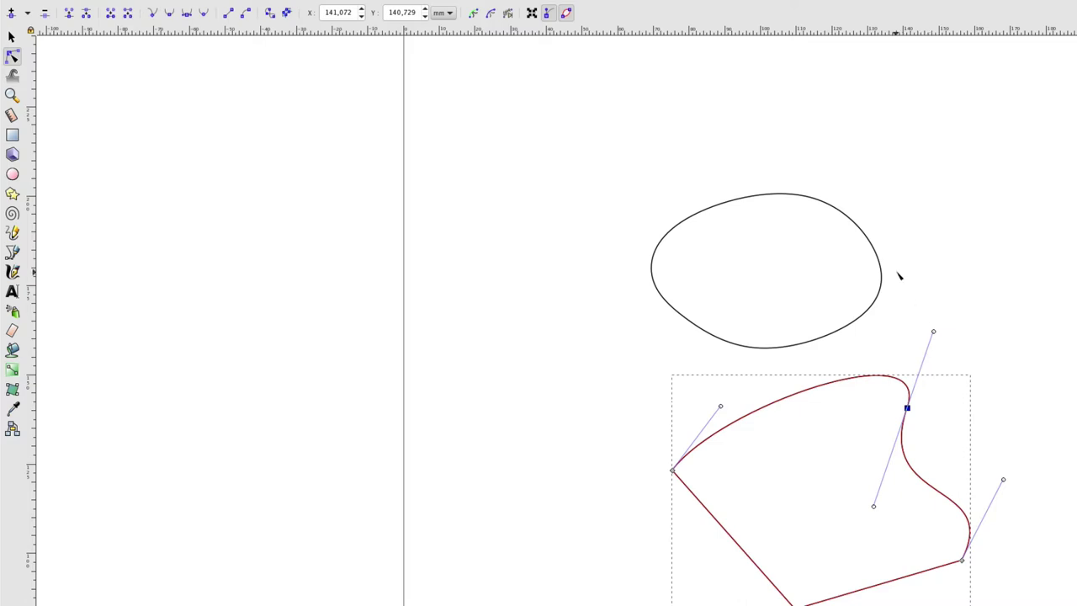
{"action": "left_click", "coordinate": [12, 252]}
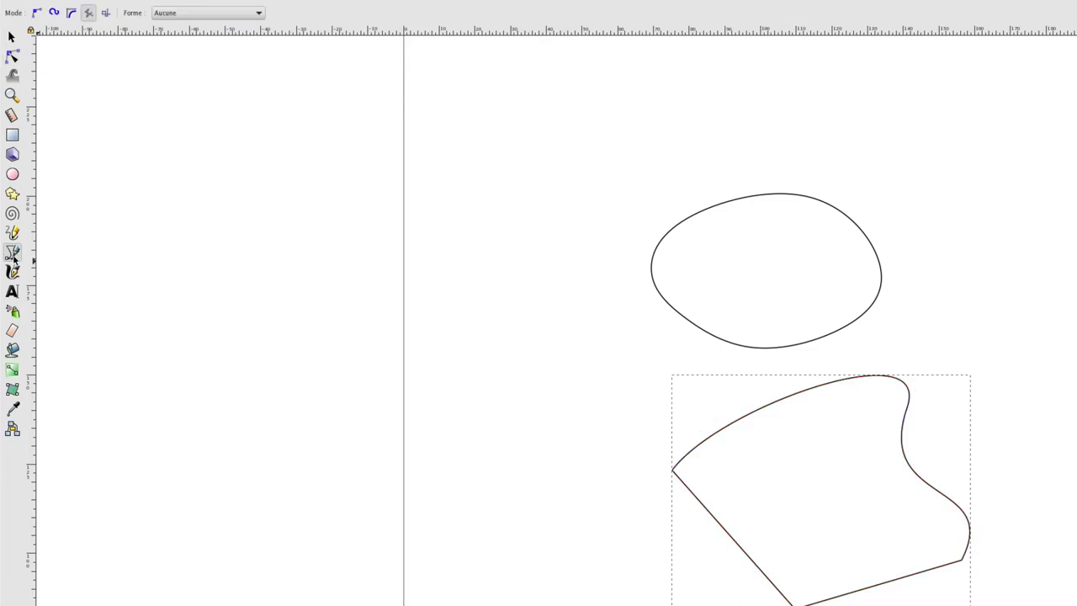
Step: Draw a closed paraxial rectangle path over the oval's upper half and display its nodes
{"action": "left_click", "coordinate": [107, 14]}
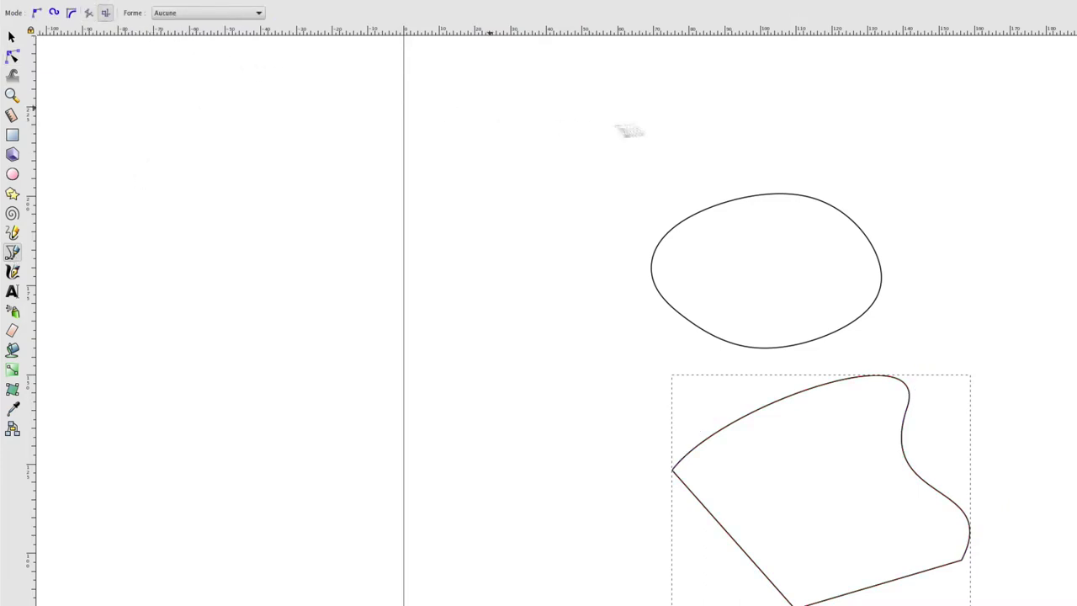
{"action": "left_click", "coordinate": [653, 98]}
{"action": "left_click", "coordinate": [871, 99]}
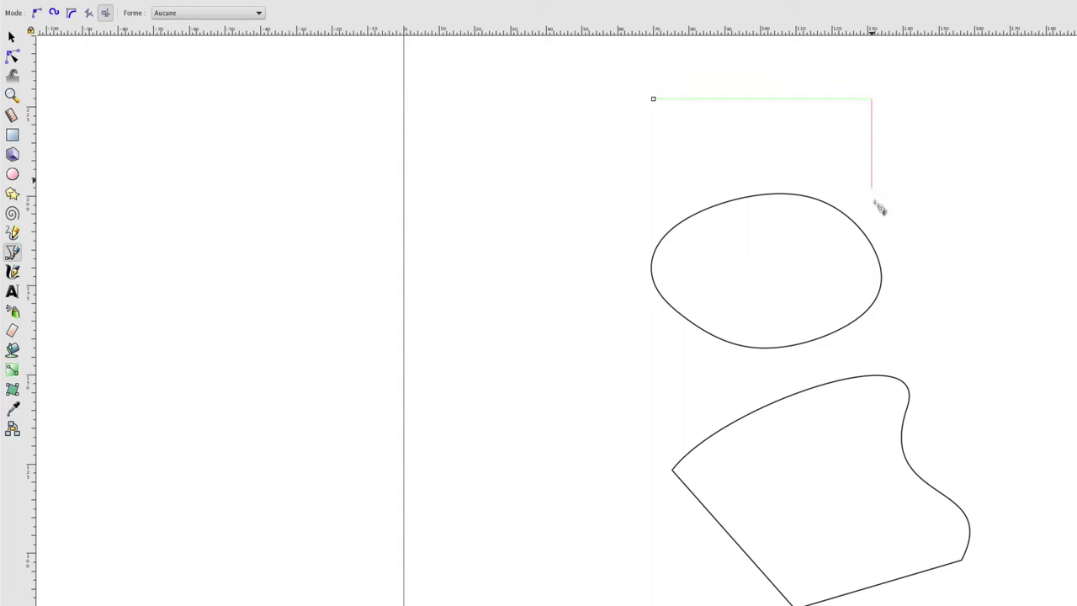
{"action": "left_click", "coordinate": [881, 289]}
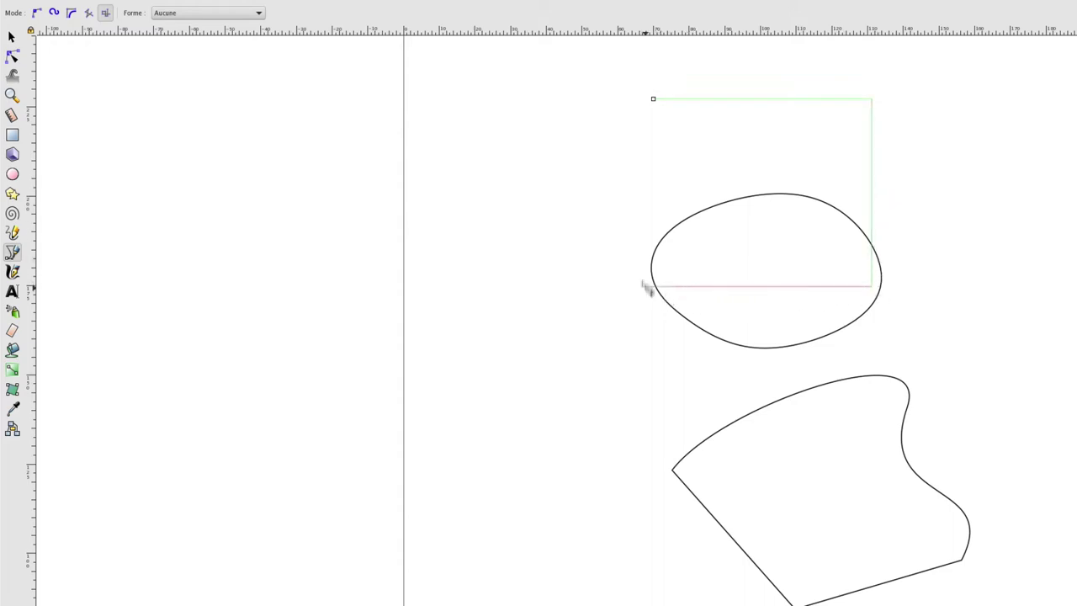
{"action": "left_click", "coordinate": [654, 100]}
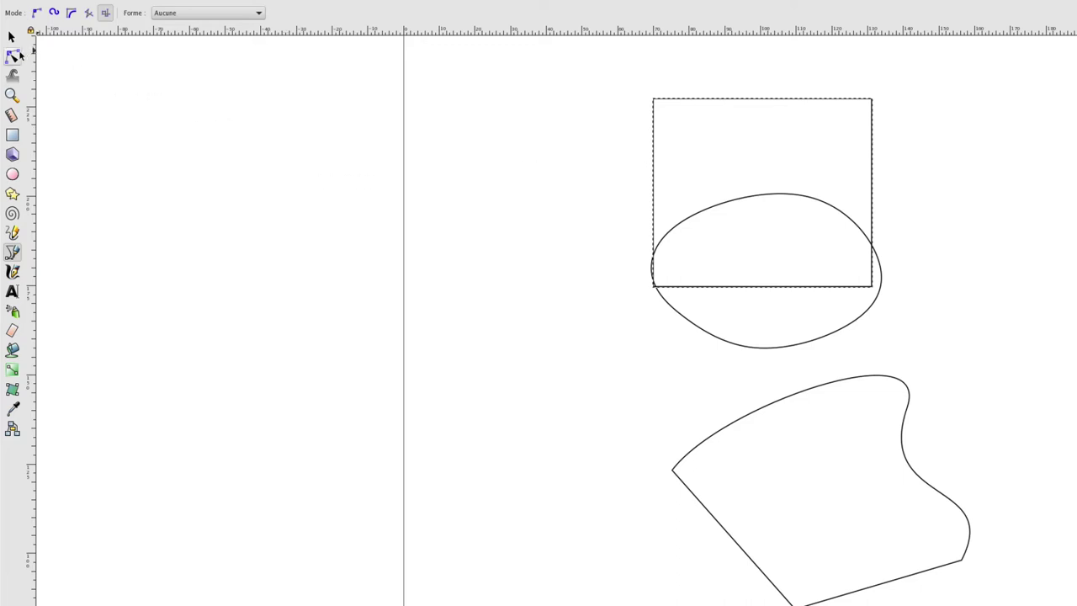
{"action": "left_click", "coordinate": [12, 56]}
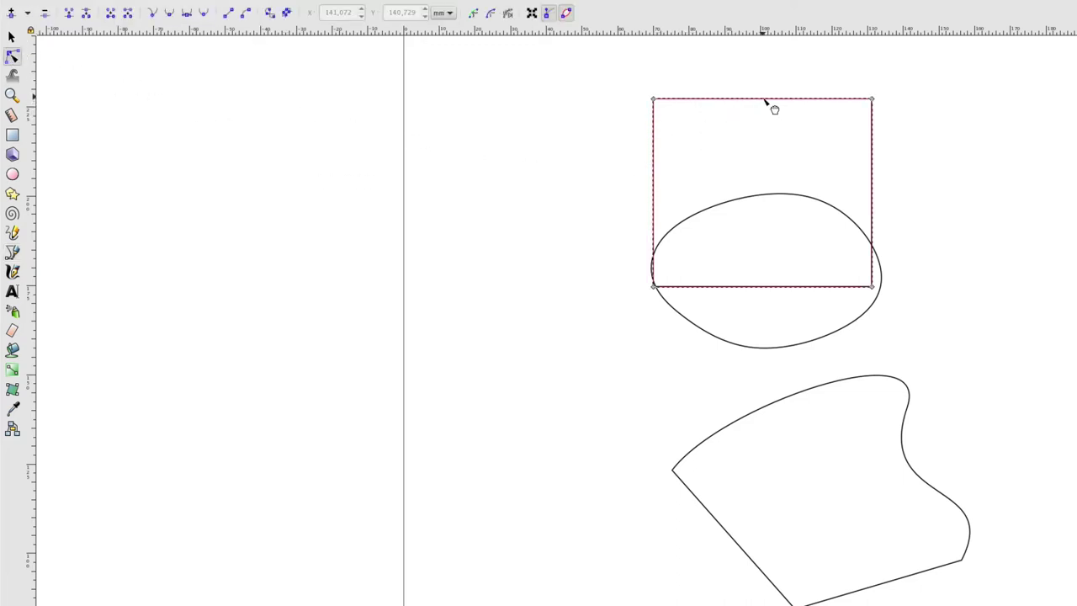
Step: Bend the rectangle's top edge into a wave dipping left and rising right
{"action": "left_click_drag", "start_coordinate": [765, 98], "coordinate": [766, 73]}
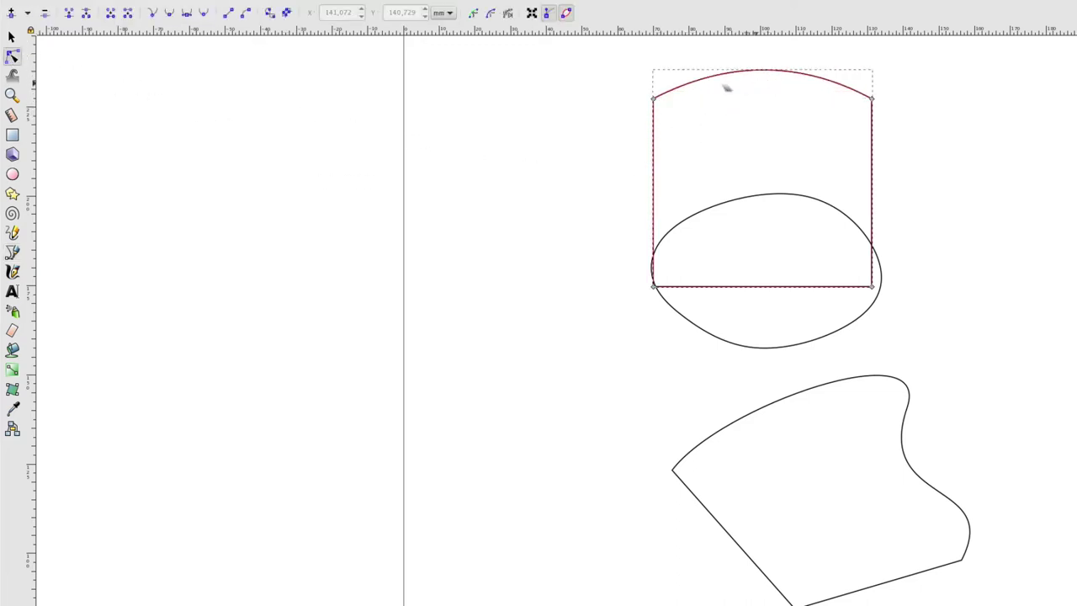
{"action": "left_click", "coordinate": [654, 100]}
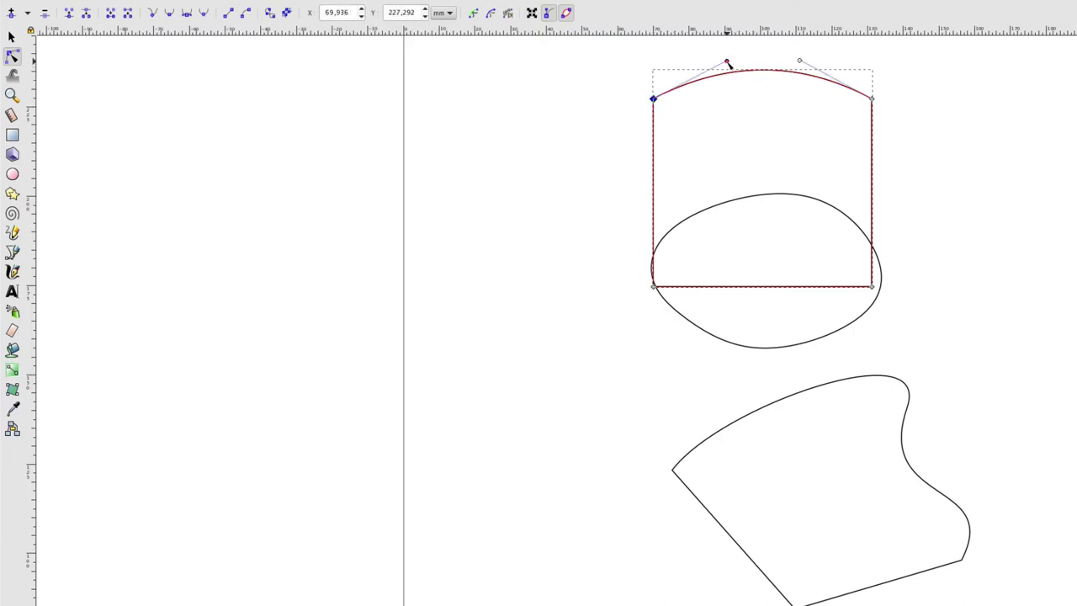
{"action": "left_click_drag", "start_coordinate": [728, 63], "coordinate": [712, 169]}
{"action": "left_click_drag", "start_coordinate": [803, 68], "coordinate": [800, 75]}
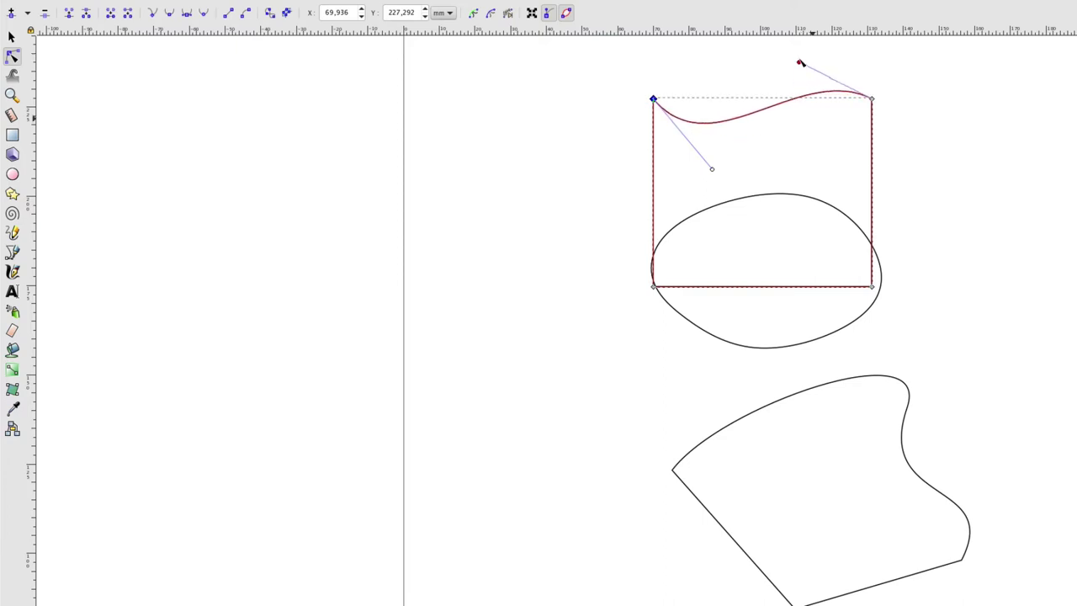
{"action": "left_click_drag", "start_coordinate": [799, 74], "coordinate": [800, 44]}
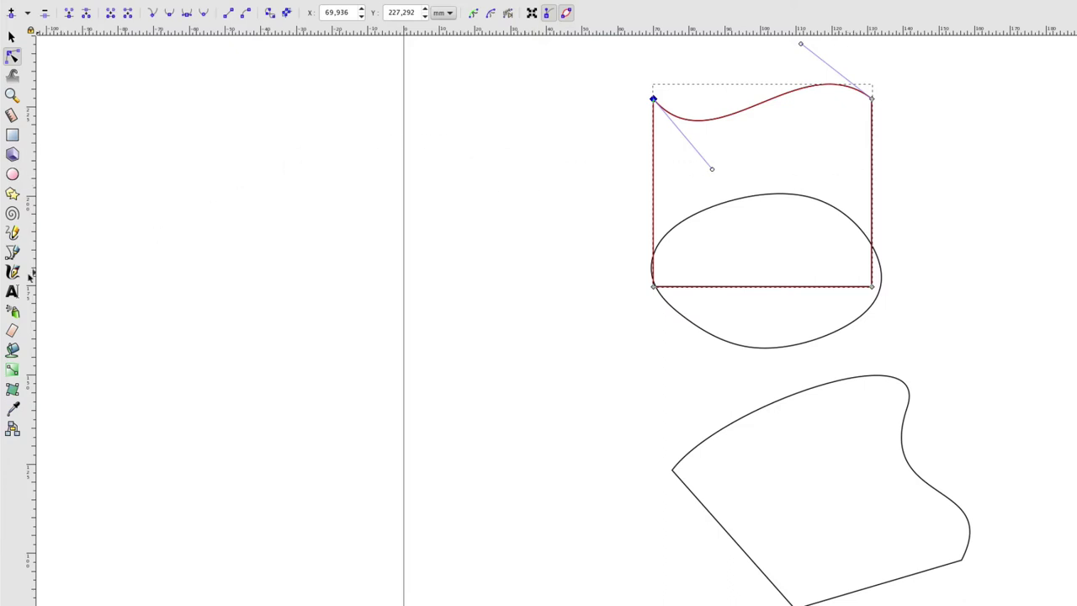
{"action": "left_click", "coordinate": [12, 251]}
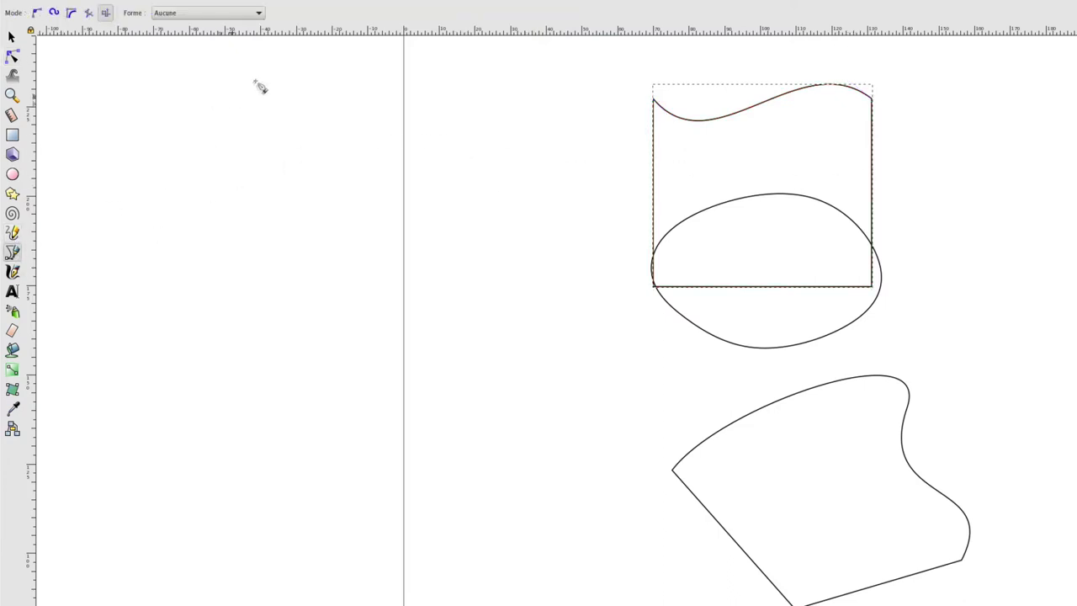
Step: Set the Bezier pen to the Ellipse stroke shape in regular Bezier mode
{"action": "left_click", "coordinate": [245, 14]}
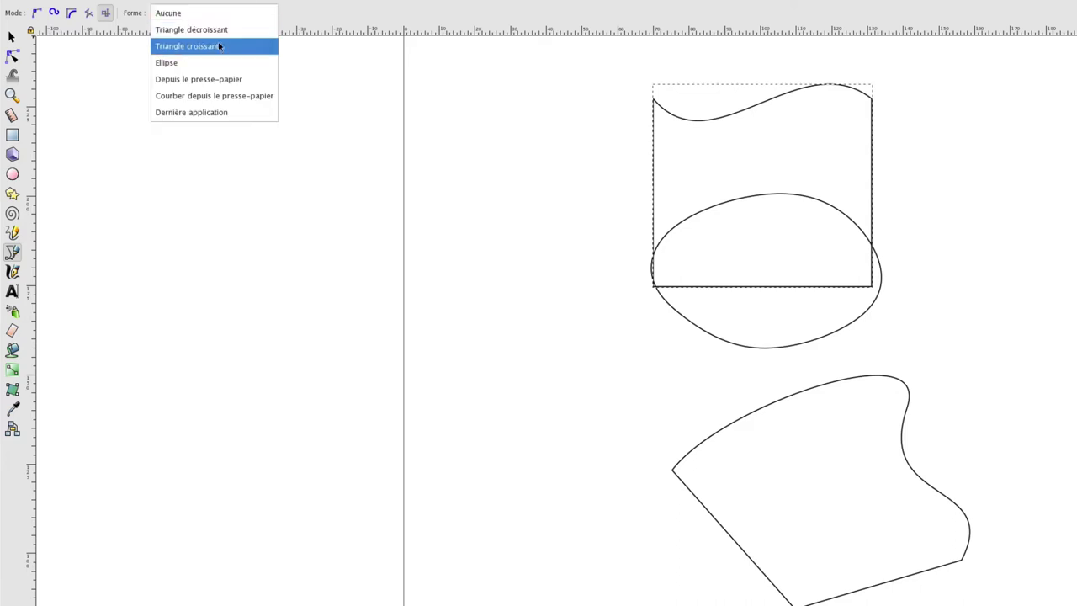
{"action": "left_click", "coordinate": [203, 66]}
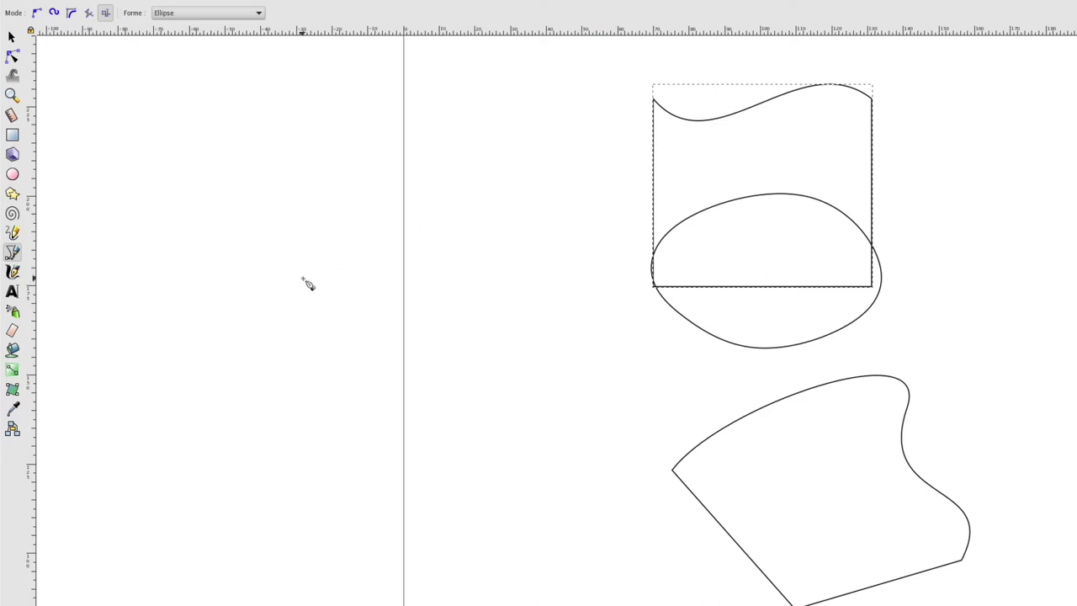
{"action": "left_click", "coordinate": [37, 12]}
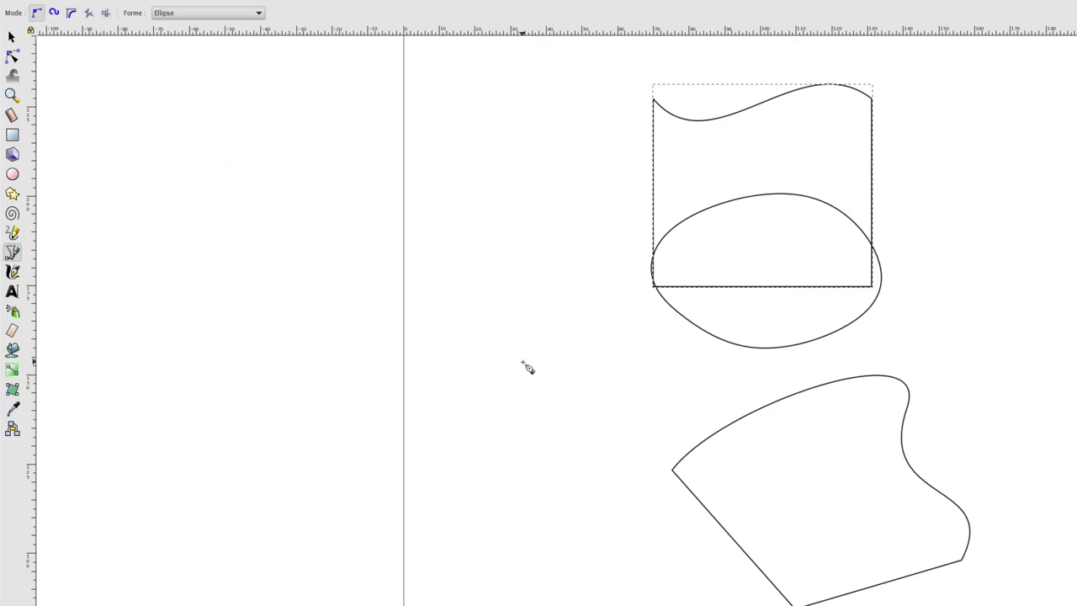
Step: Draw a closed wavy path right of the rectangle with curved nodes
{"action": "left_click", "coordinate": [926, 274]}
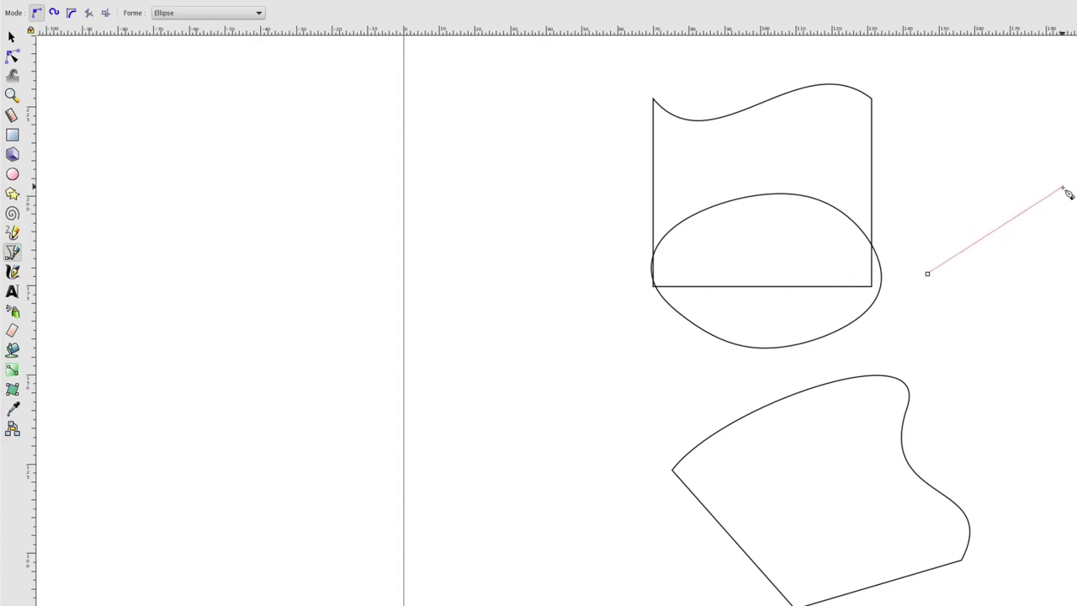
{"action": "left_click_drag", "start_coordinate": [1067, 193], "coordinate": [651, 353]}
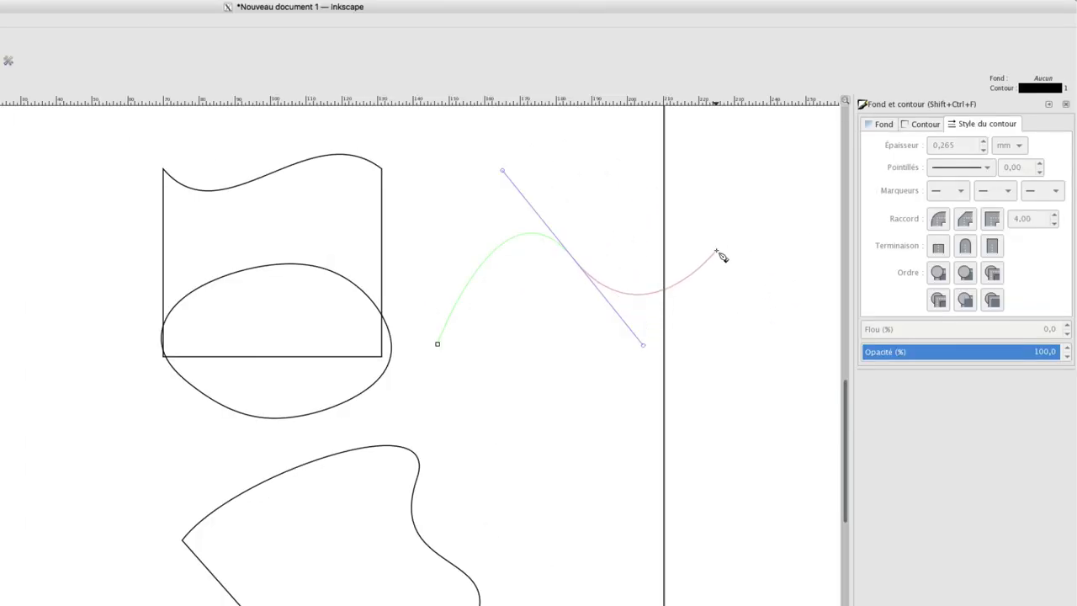
{"action": "left_click", "coordinate": [715, 253]}
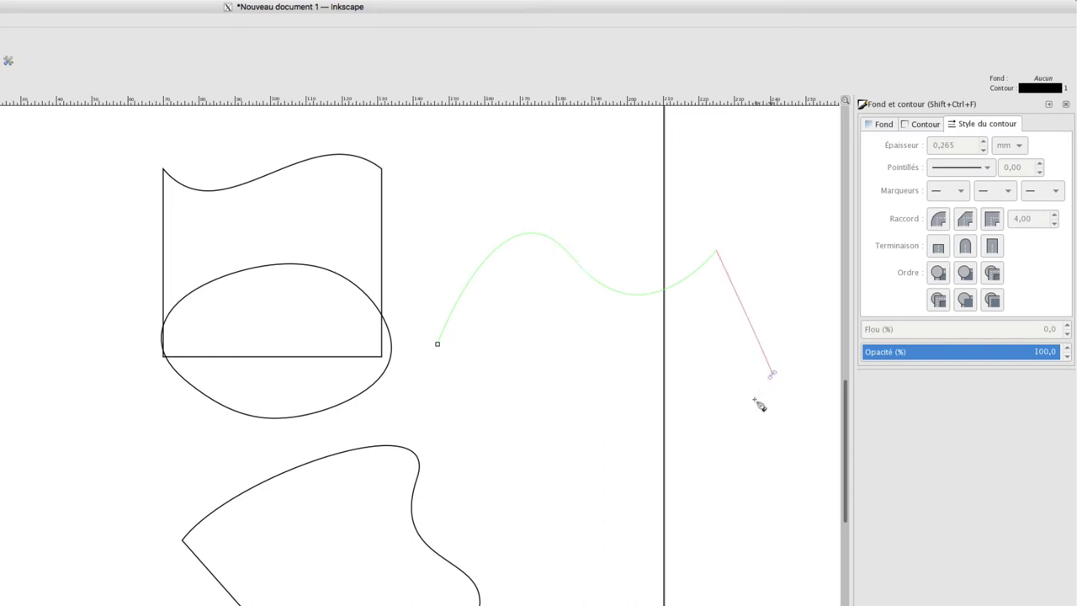
{"action": "left_click_drag", "start_coordinate": [772, 373], "coordinate": [718, 441]}
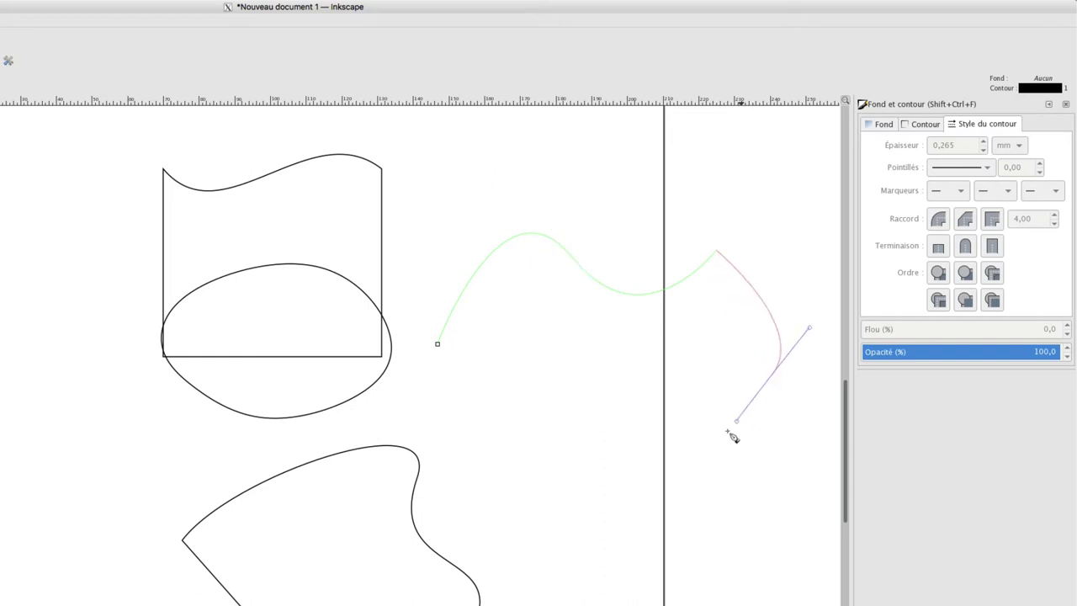
{"action": "left_click", "coordinate": [589, 444]}
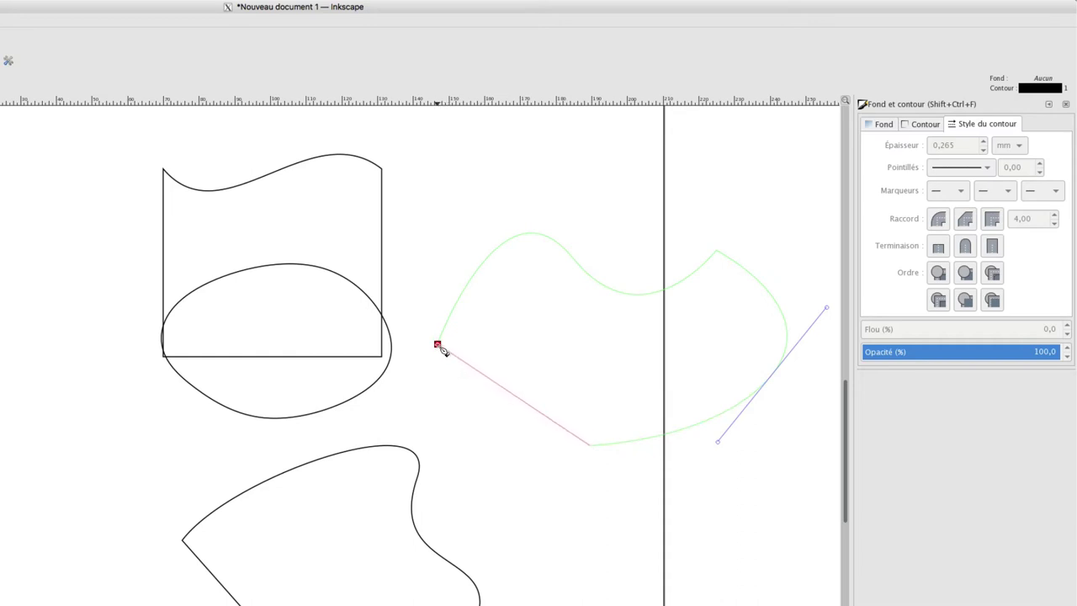
{"action": "left_click", "coordinate": [438, 345]}
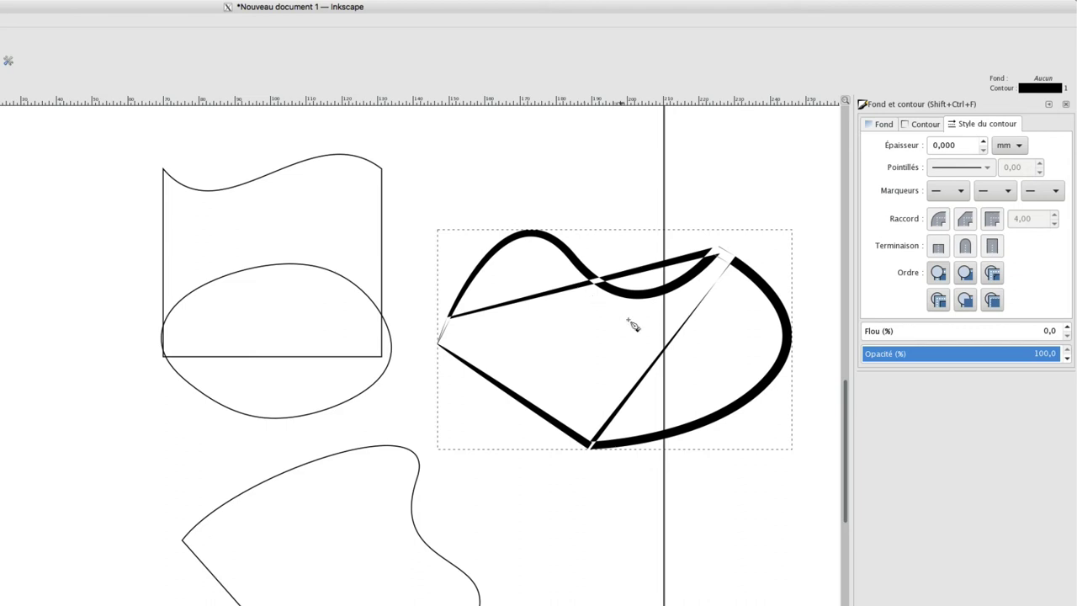
Step: Draw a short open arc at lower left with a thick, tapering Ellipse stroke
{"action": "left_click", "coordinate": [440, 475]}
{"action": "left_click_drag", "start_coordinate": [531, 413], "coordinate": [533, 413]}
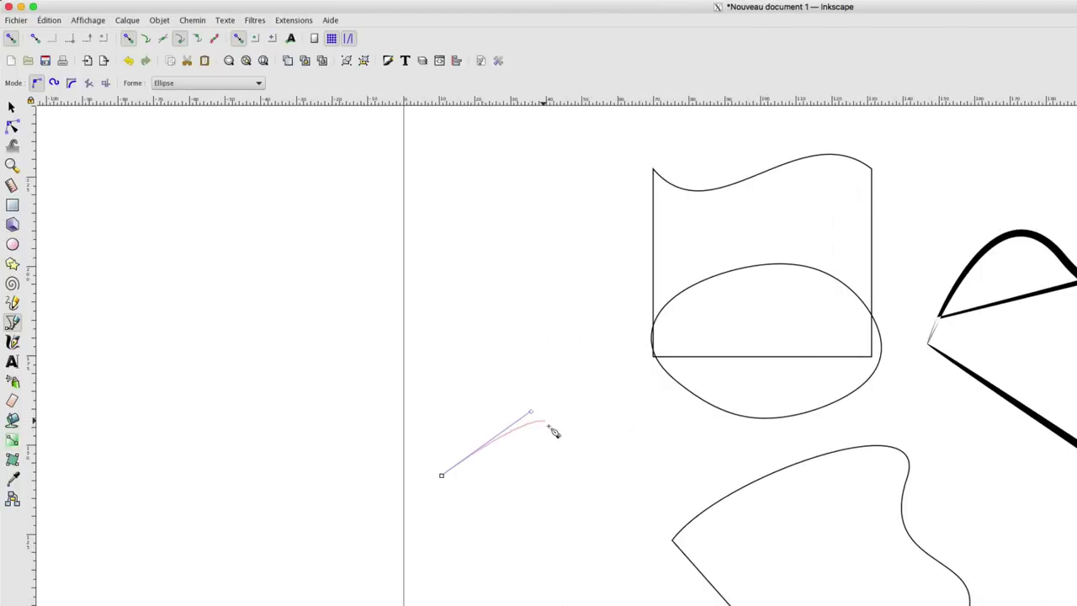
{"action": "double_click", "coordinate": [604, 493]}
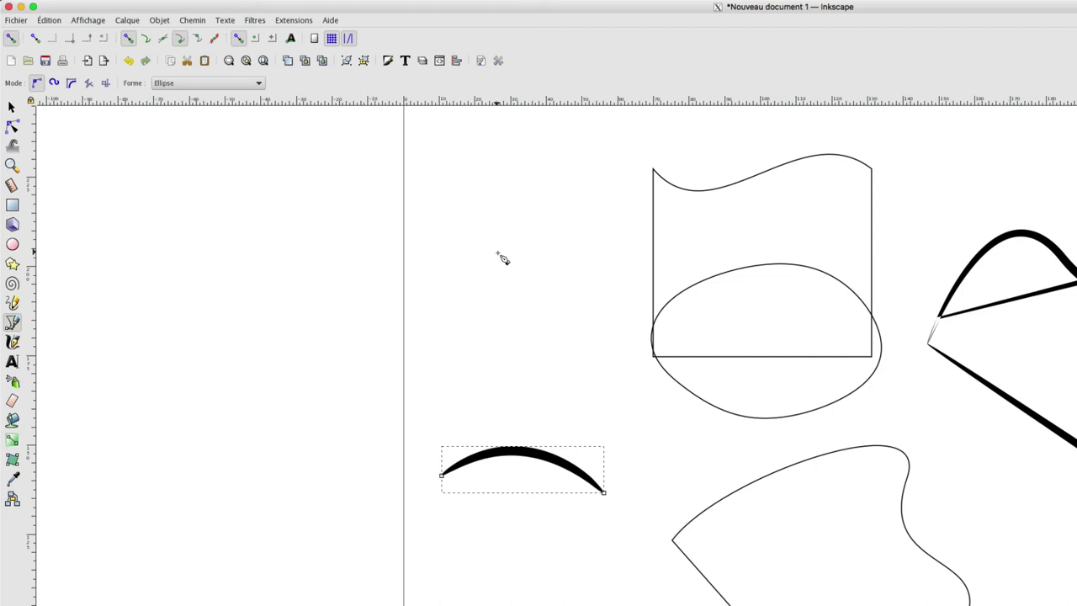
{"action": "left_click", "coordinate": [220, 84]}
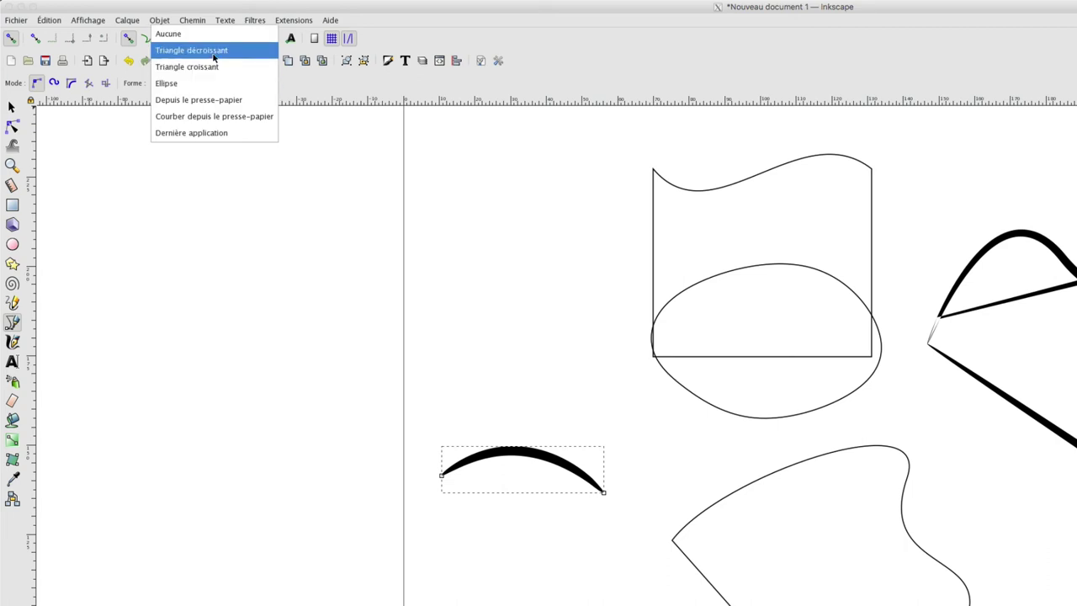
Step: Draw an open peaked curve with the Triangle croissant stroke shape above the lens stroke
{"action": "left_click", "coordinate": [212, 68]}
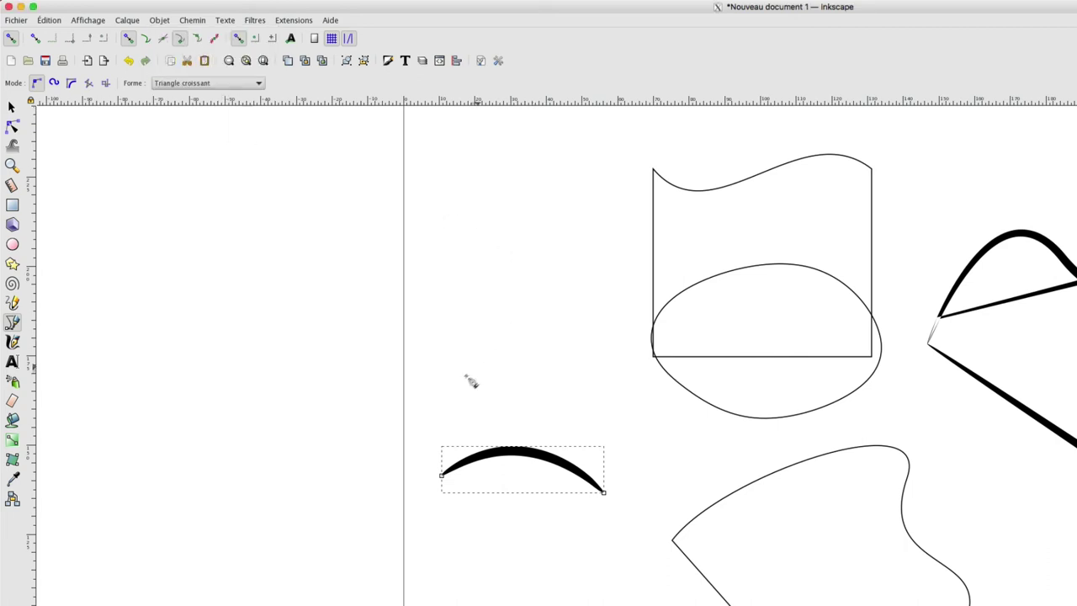
{"action": "left_click", "coordinate": [435, 388]}
{"action": "left_click_drag", "start_coordinate": [583, 268], "coordinate": [639, 342]}
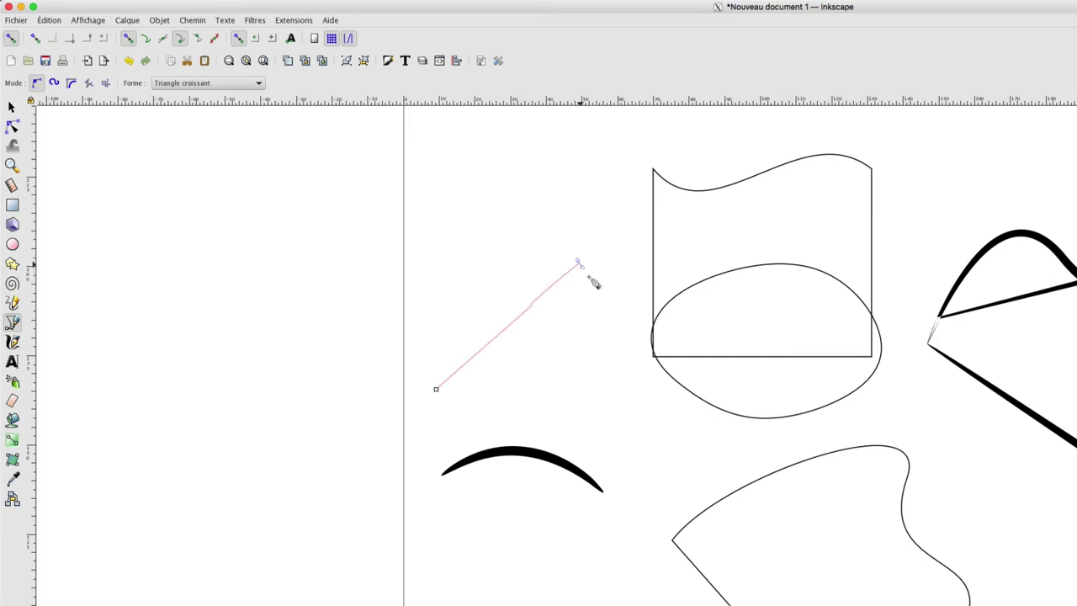
{"action": "double_click", "coordinate": [635, 335]}
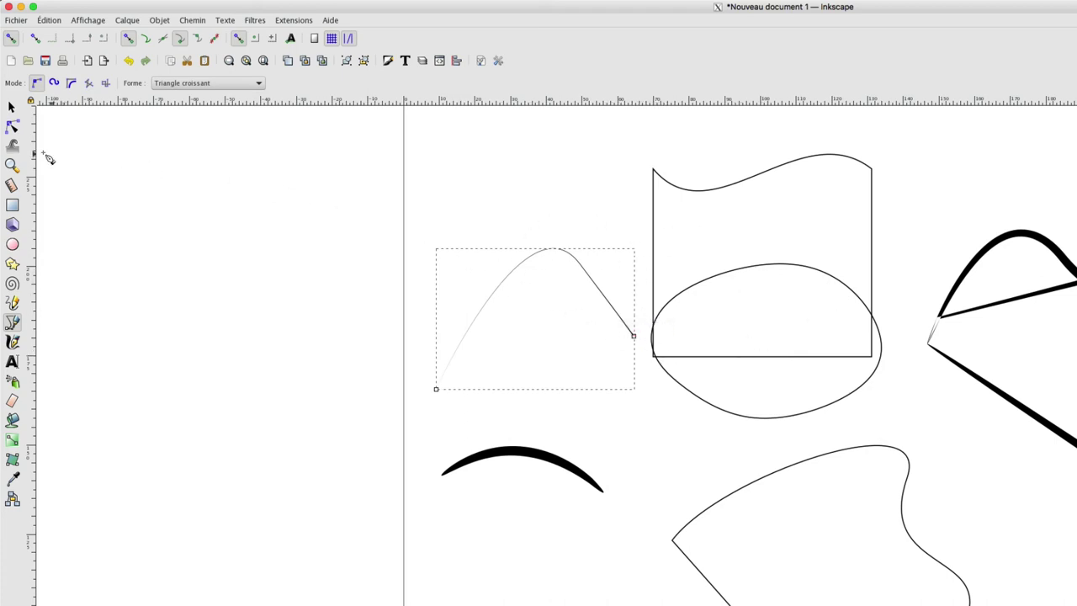
{"action": "left_click", "coordinate": [12, 126]}
Step: Drag the lower path's right-side node down and left so that side dips inward
{"action": "left_click", "coordinate": [743, 496]}
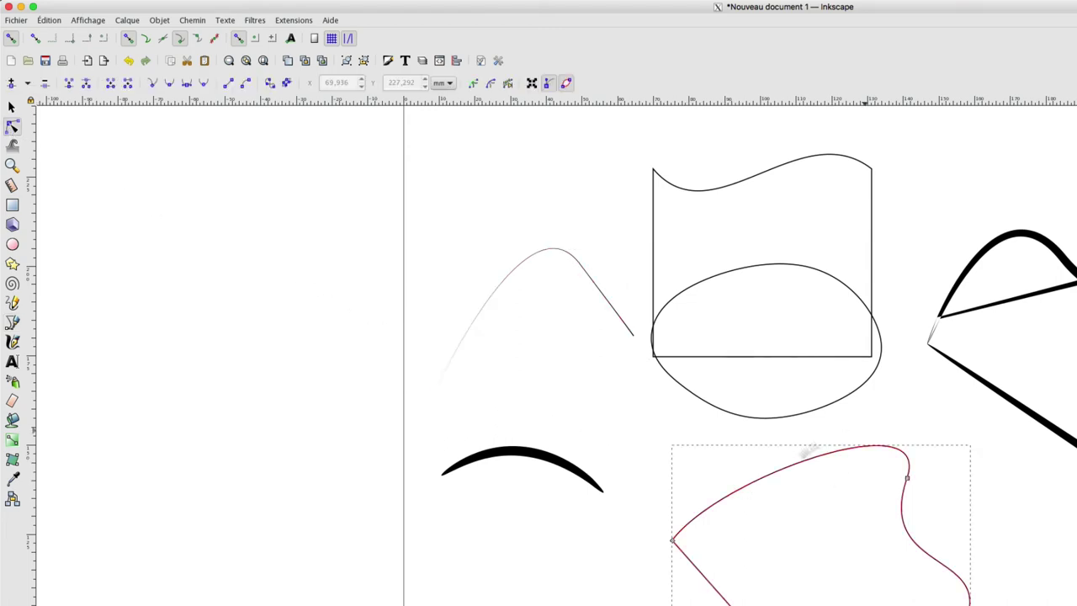
{"action": "left_click_drag", "start_coordinate": [906, 477], "coordinate": [870, 502]}
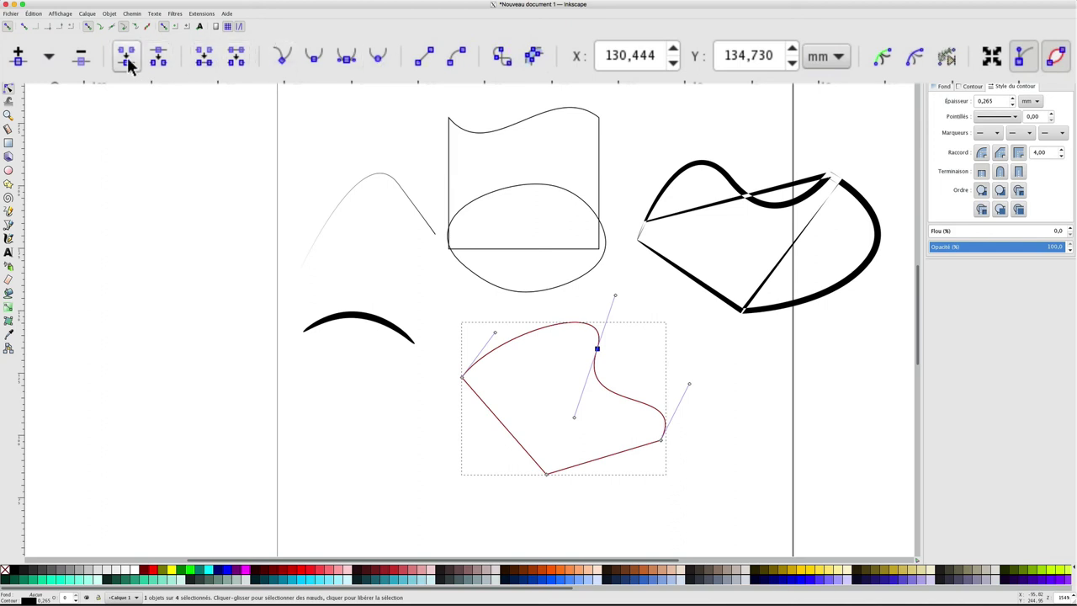
{"action": "left_click", "coordinate": [8, 87]}
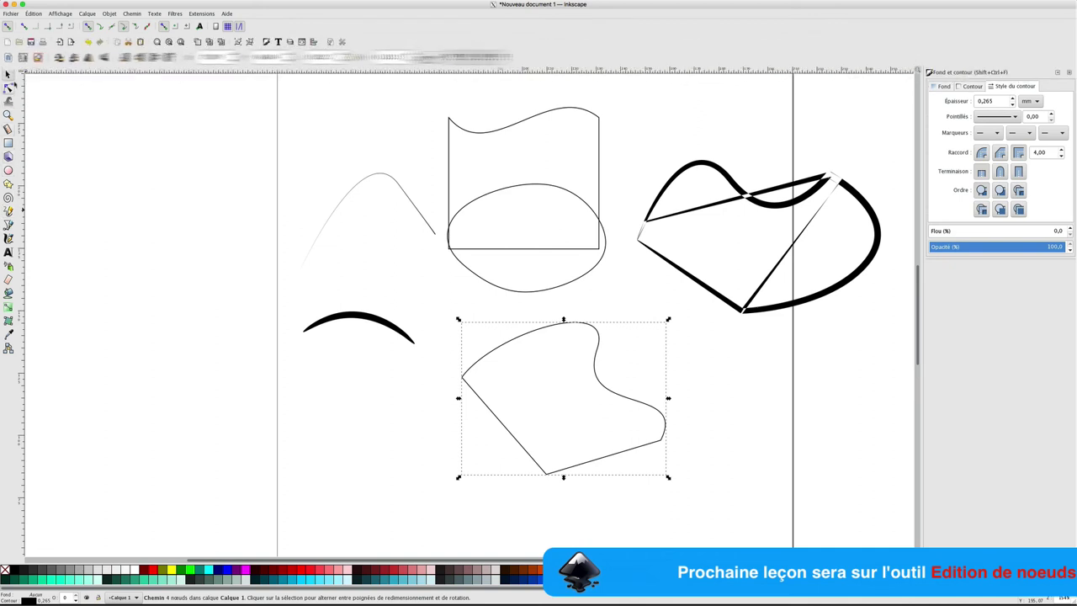
{"action": "left_click", "coordinate": [9, 87]}
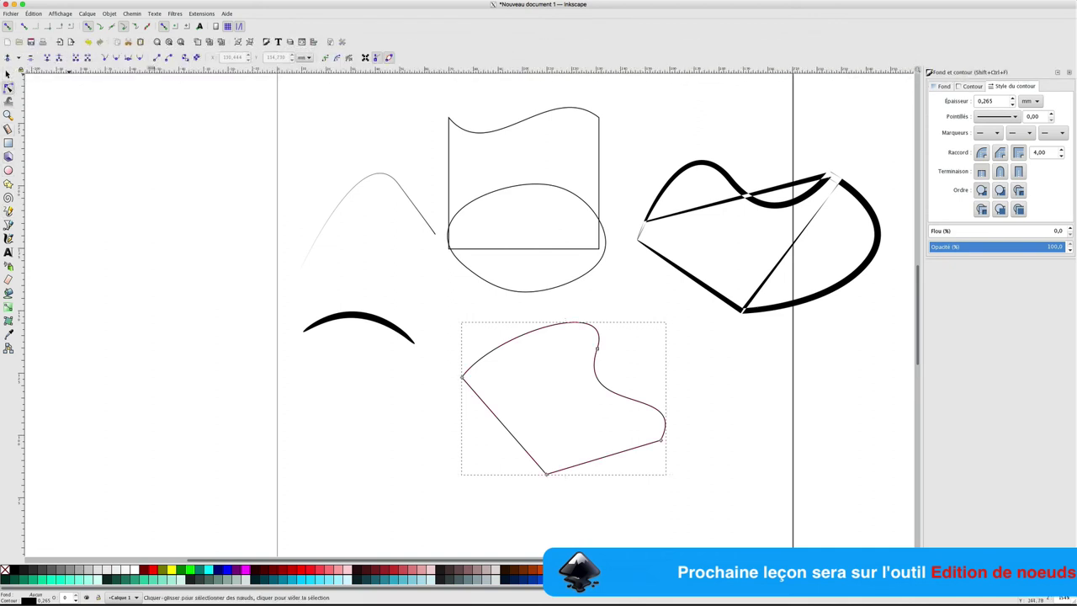